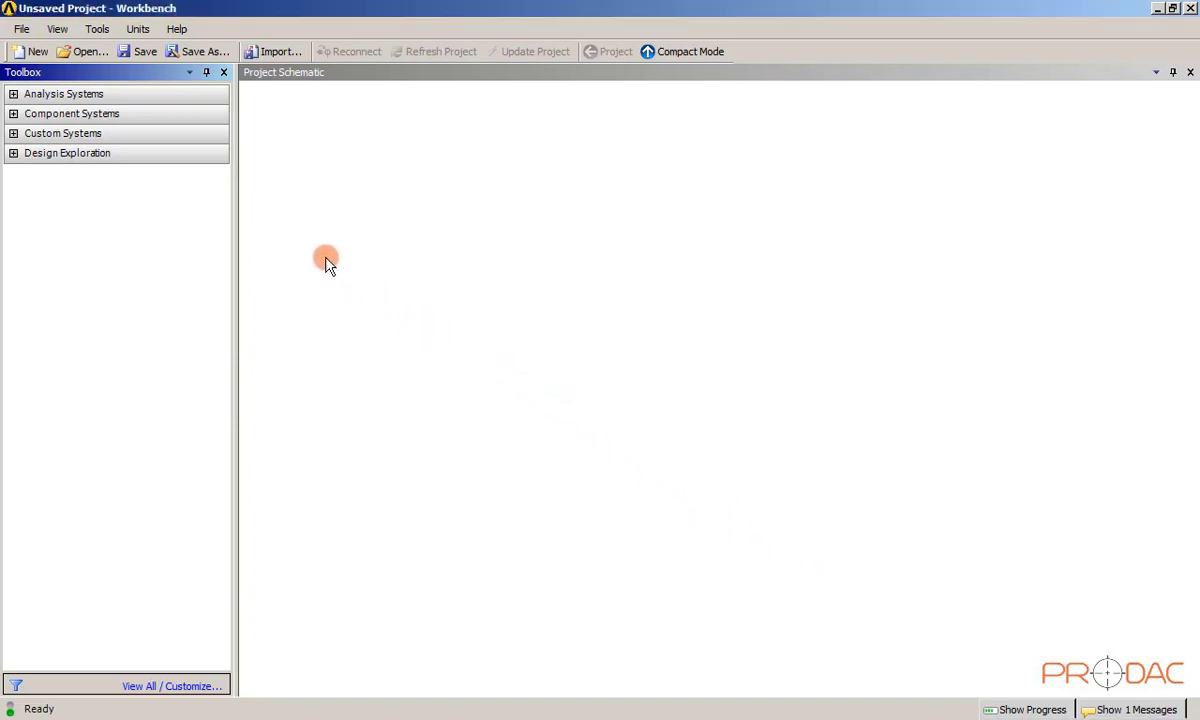
Add a Static Structural analysis system to the empty project schematic.
left_click(13, 94)
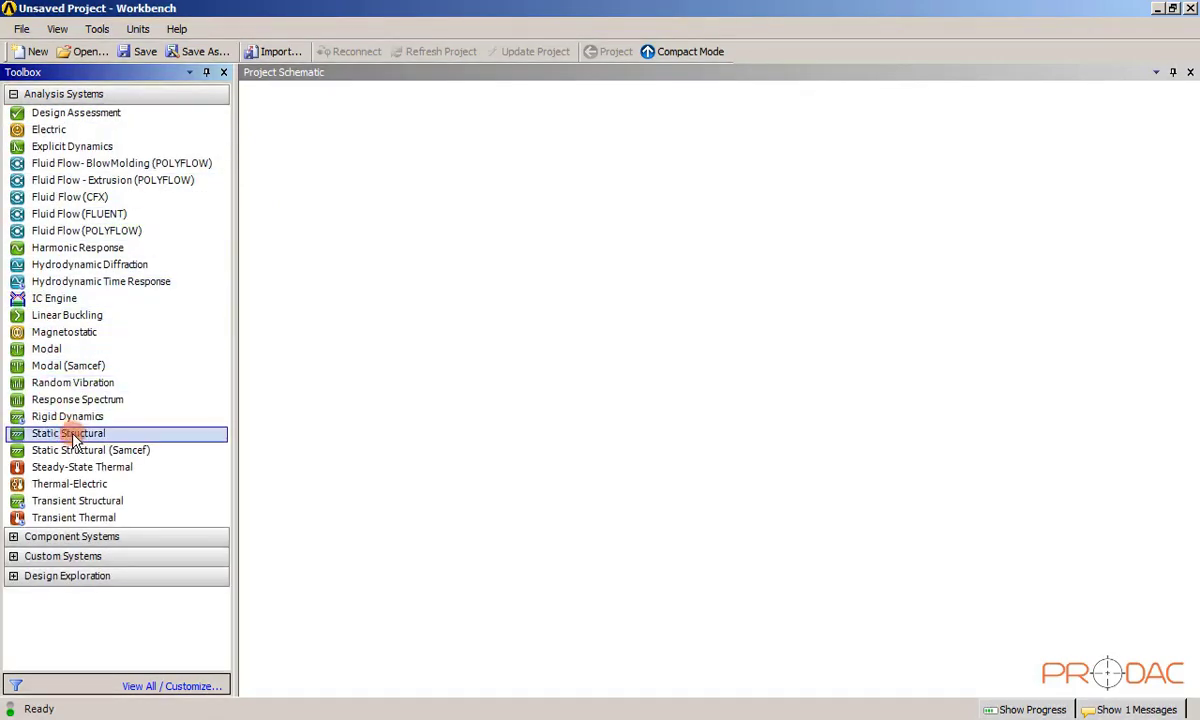
mouse_move(74, 440)
left_mouse_down()
mouse_move(313, 243)
mouse_move(321, 170)
left_mouse_up()
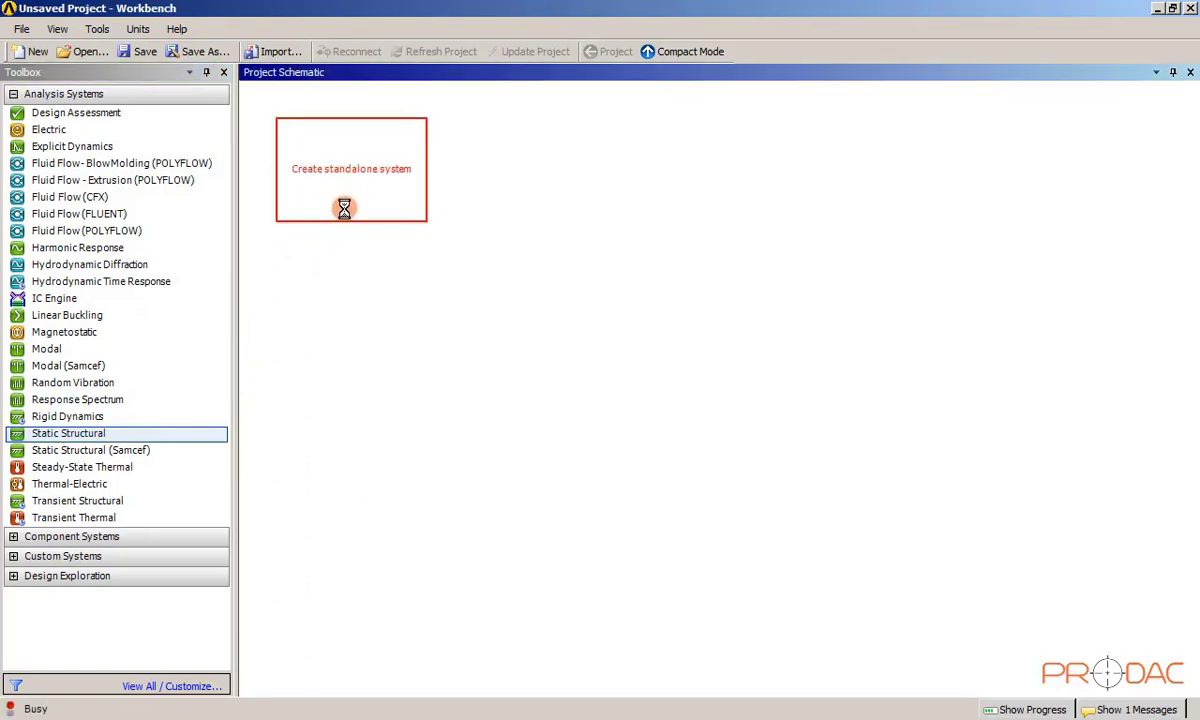
left_click(487, 132)
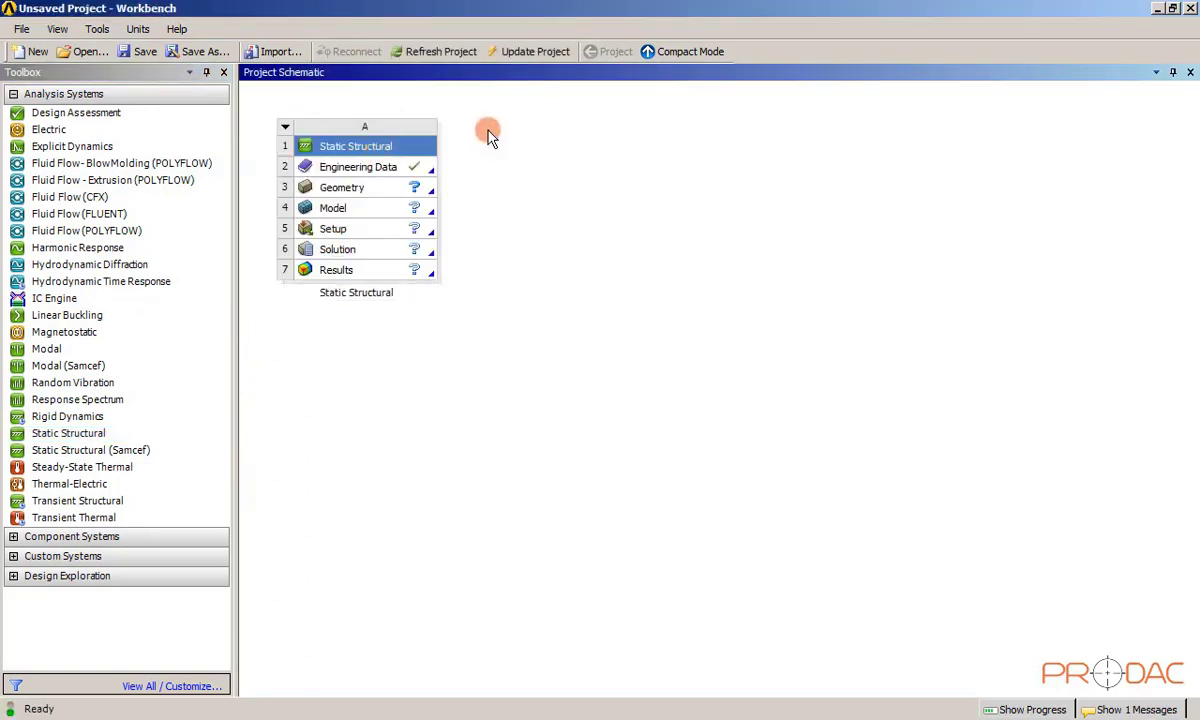
Rename the Static Structural system to AS003.
right_click(420, 150)
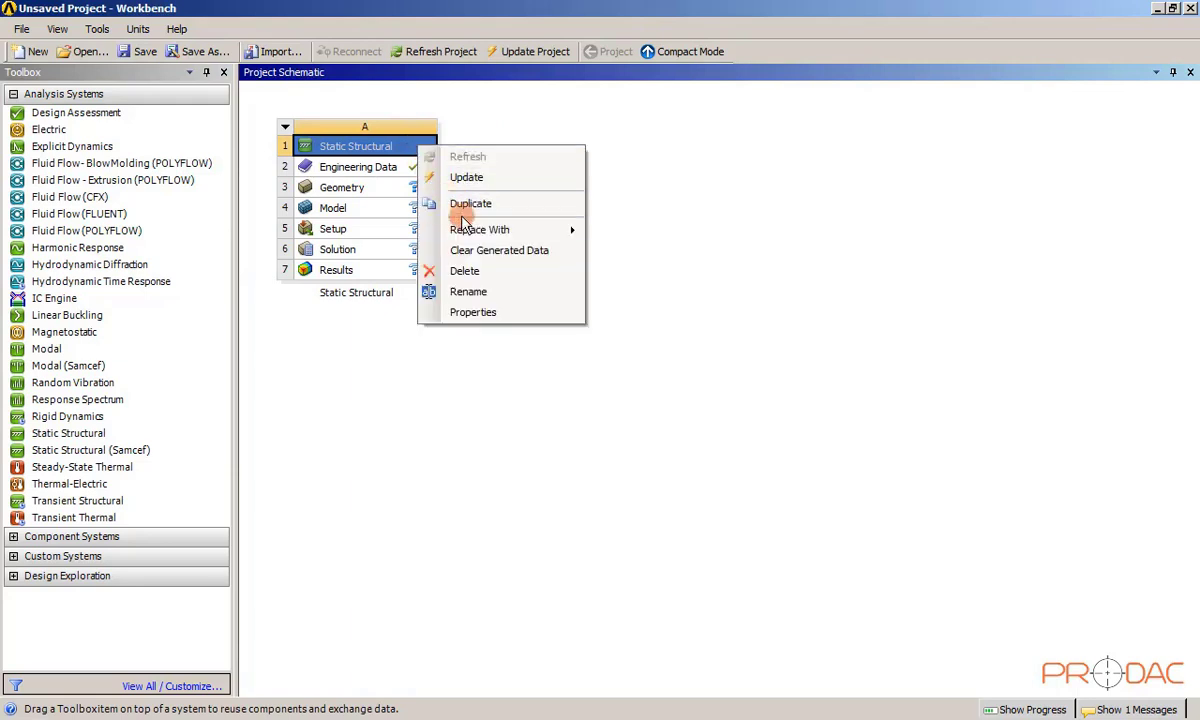
left_click(475, 292)
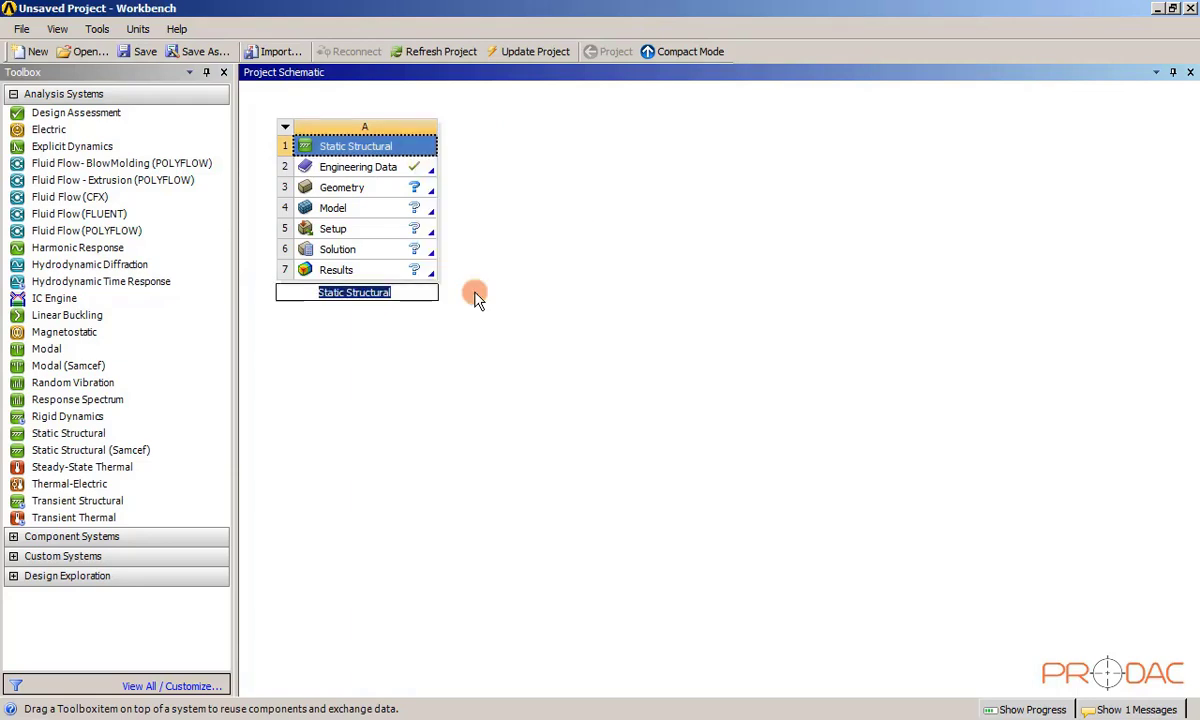
type("A")
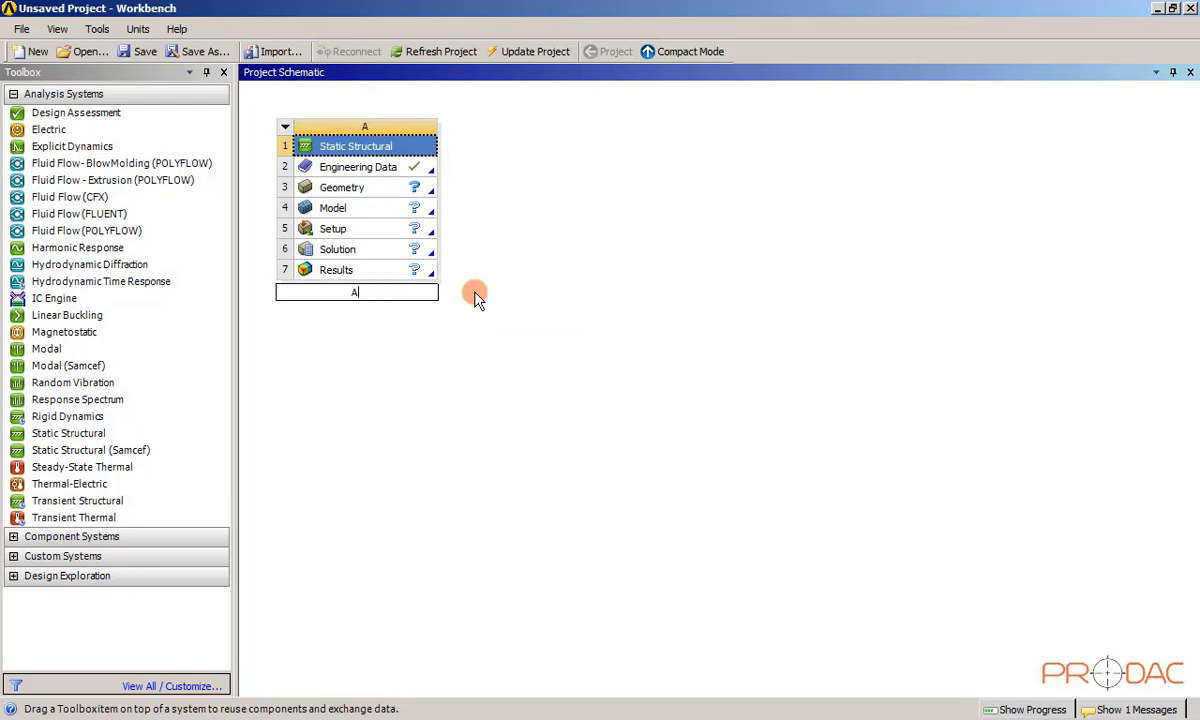
type("S0")
type("03")
key("Return")
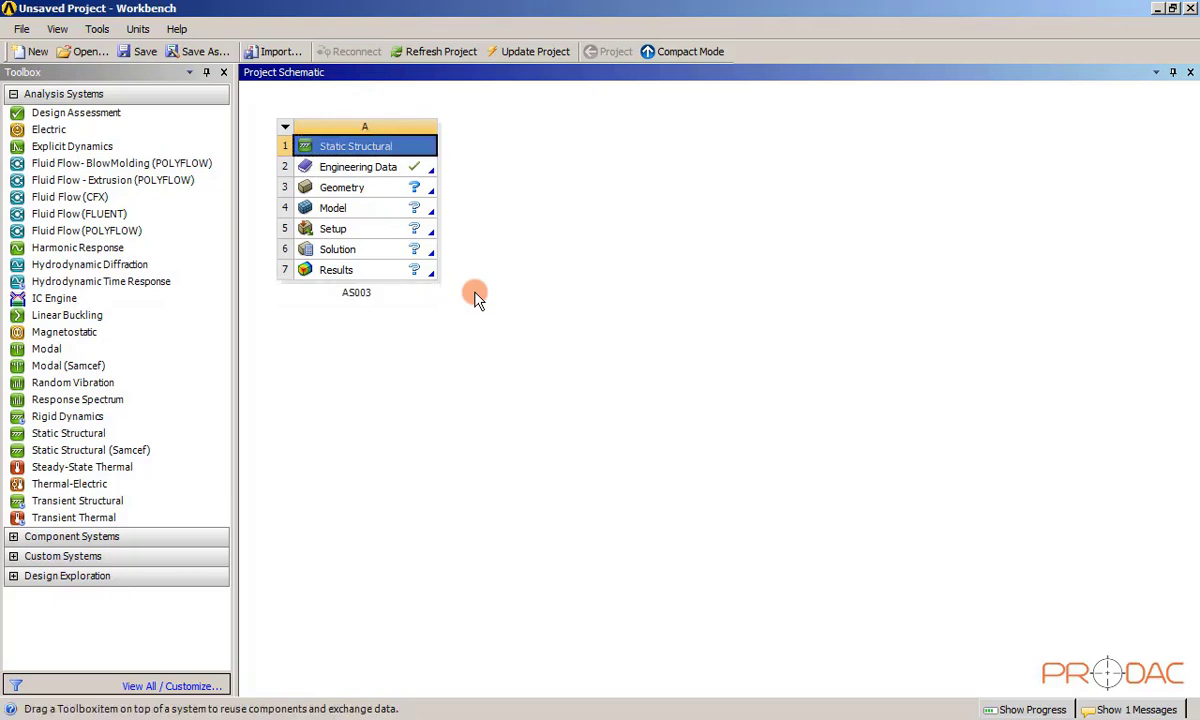
Import the AS003.stp geometry file into the system's Geometry cell.
left_click(373, 190)
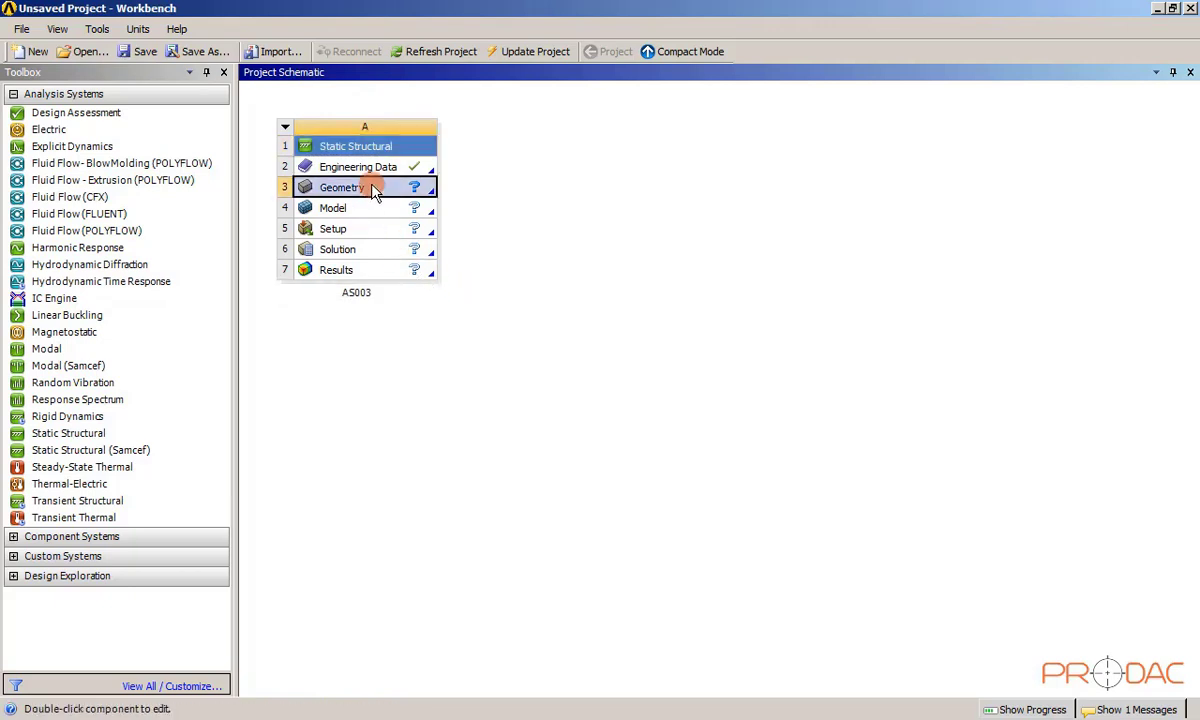
right_click(373, 190)
mouse_move(442, 217)
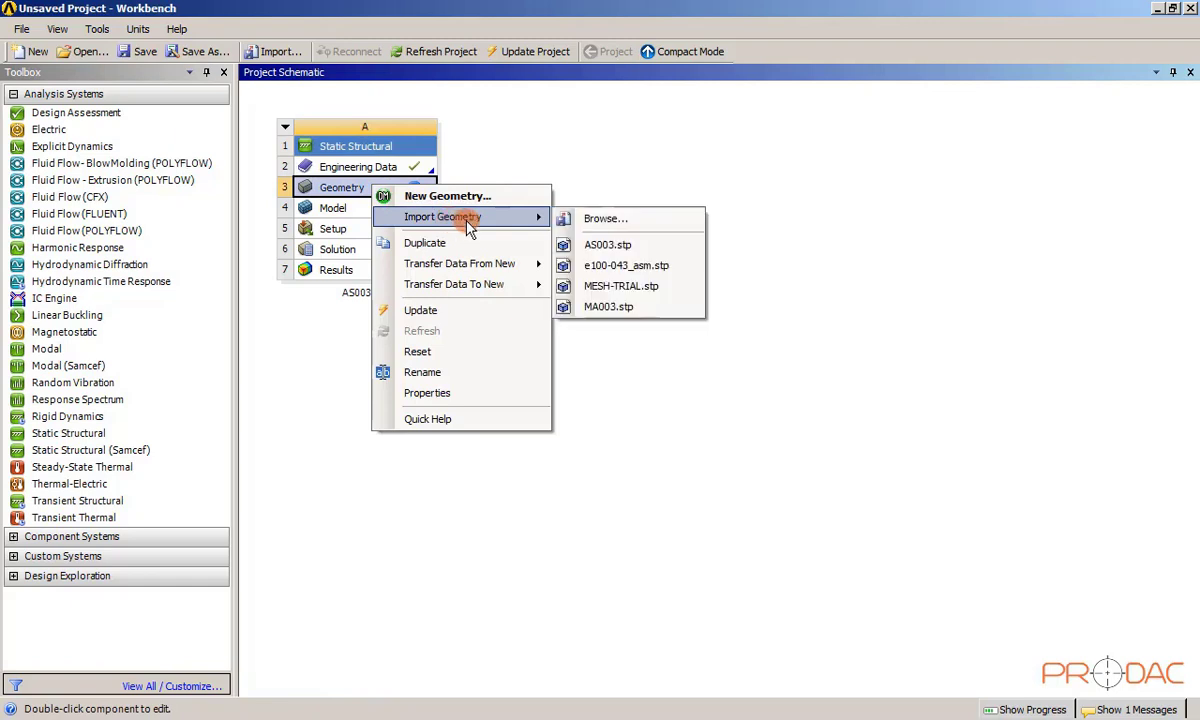
left_click(616, 229)
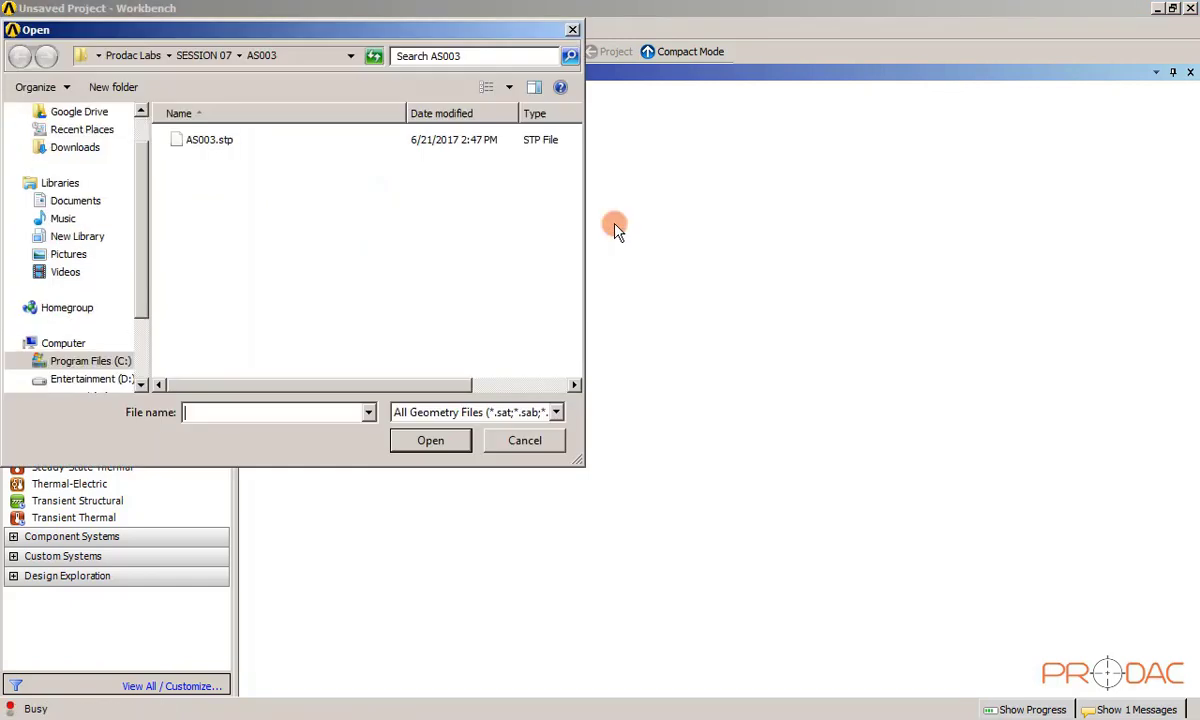
left_click(212, 141)
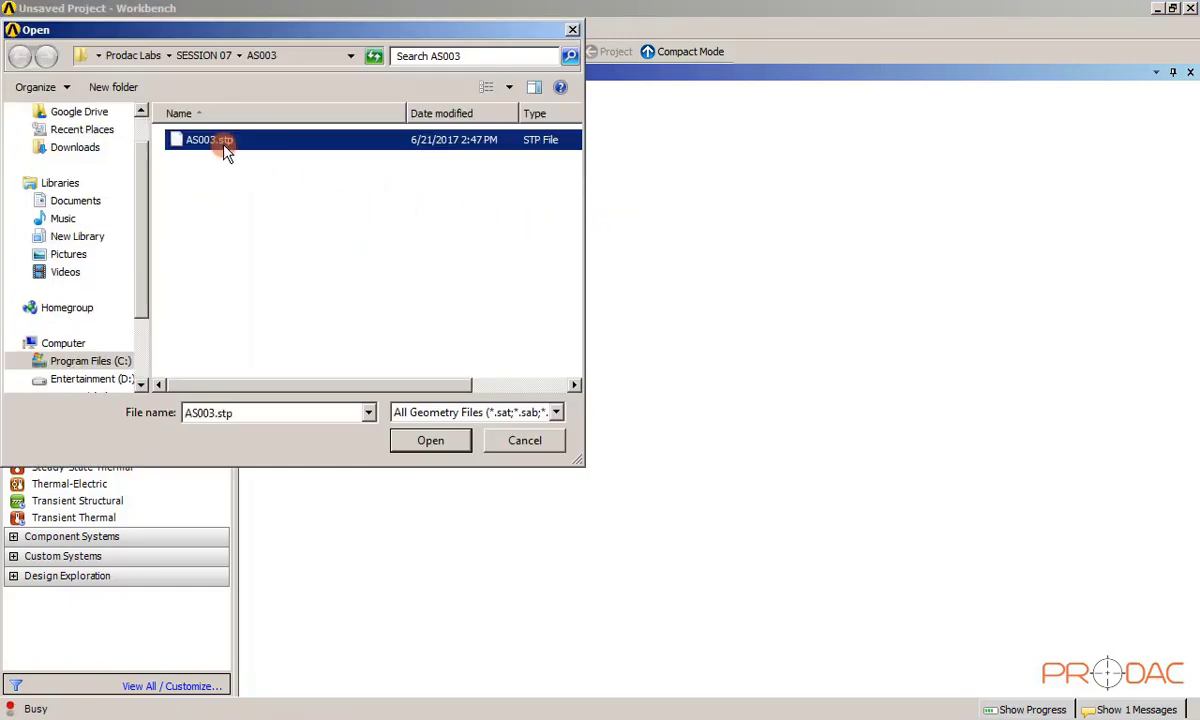
left_click(425, 441)
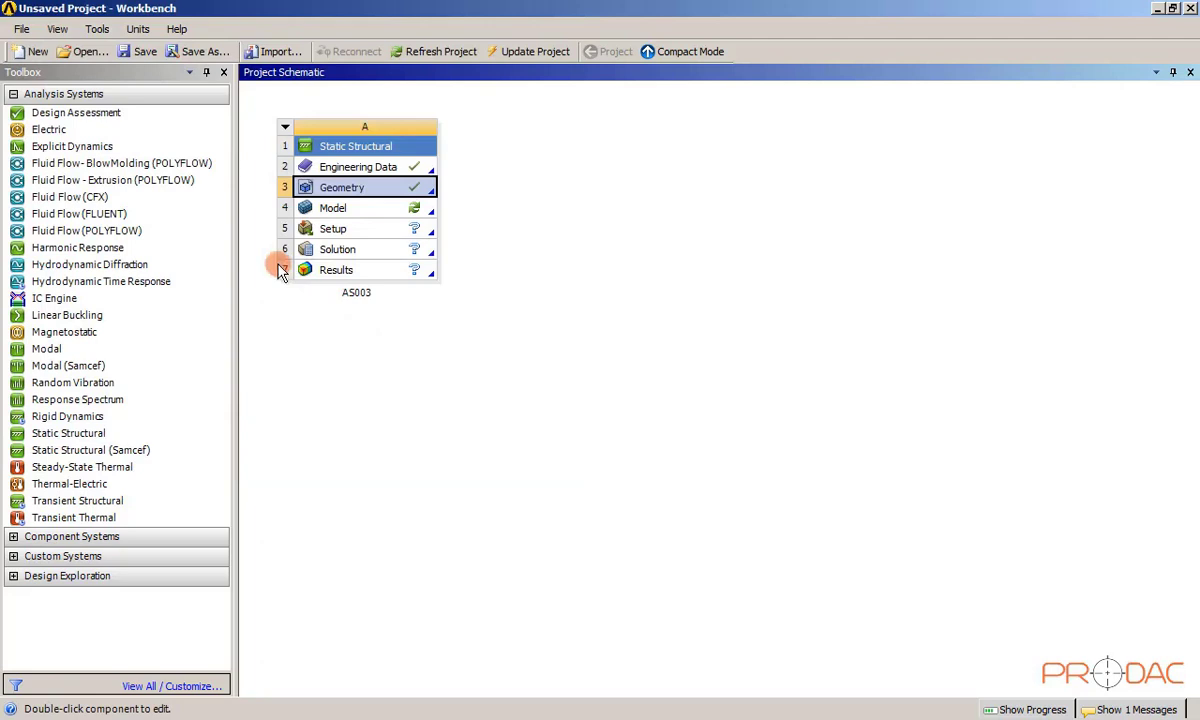
Save the project as AS003 in C:\Prodac Labs\SESSION 07\AS003.
left_click(146, 56)
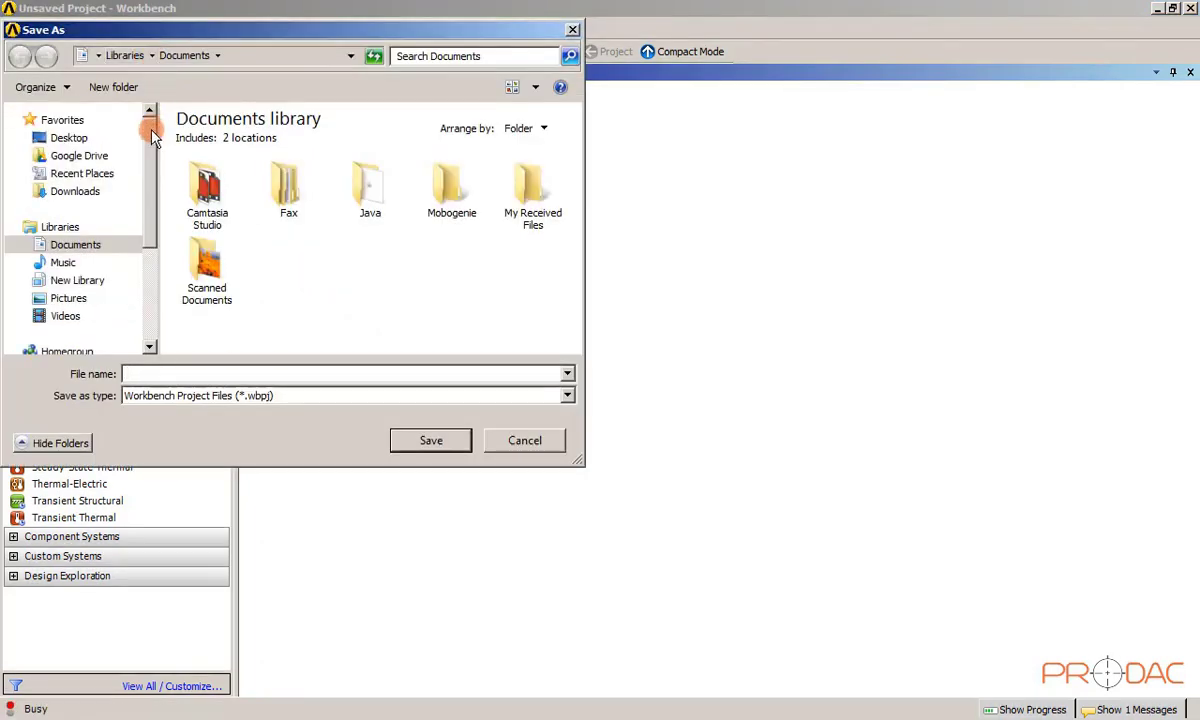
left_click_drag(142, 121, 143, 224)
mouse_move(91, 272)
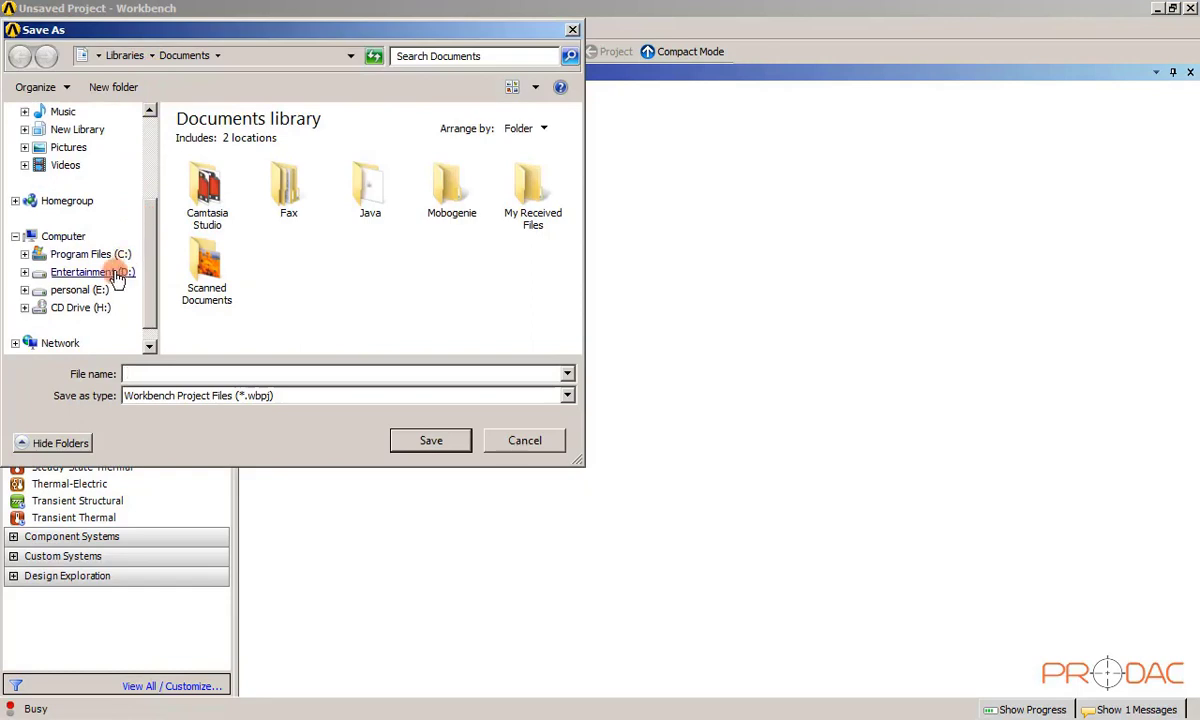
left_click(117, 256)
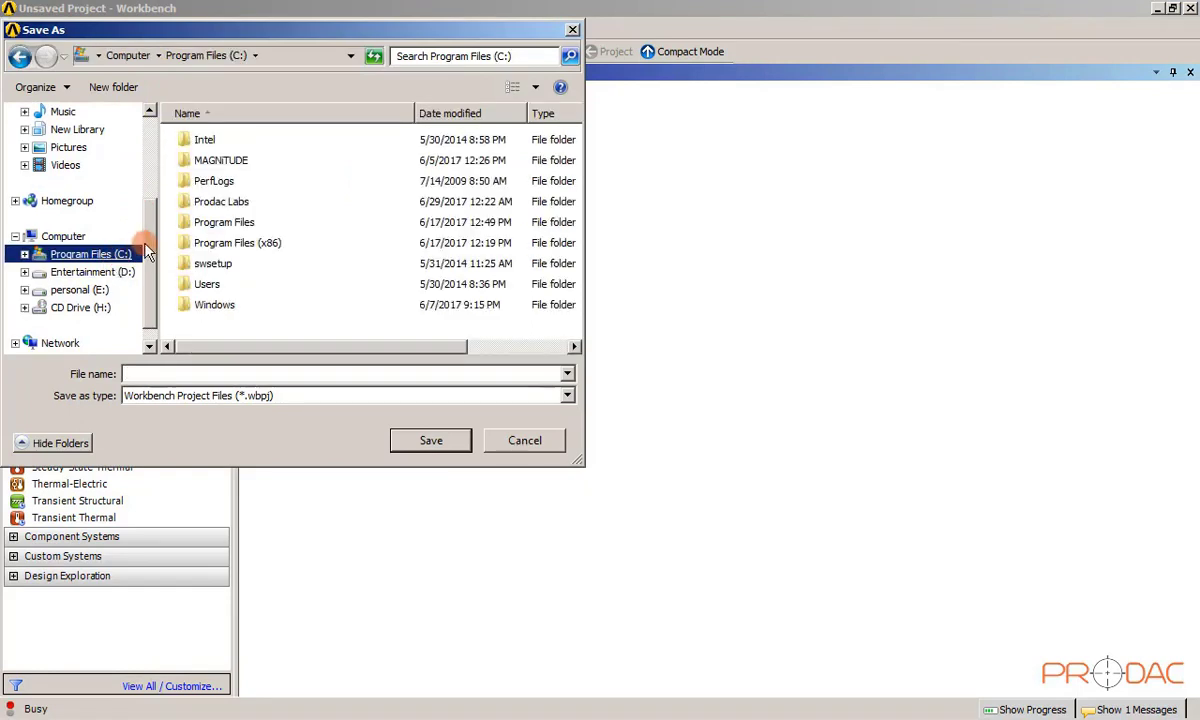
double_click(222, 201)
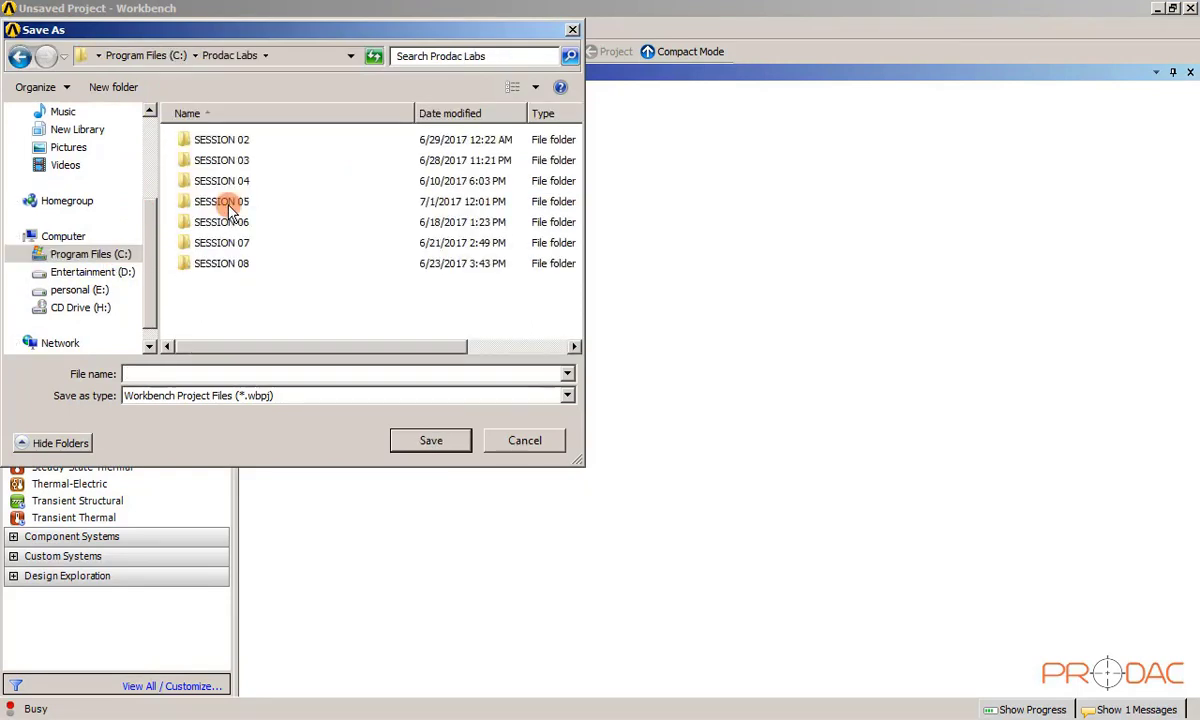
double_click(226, 246)
double_click(213, 182)
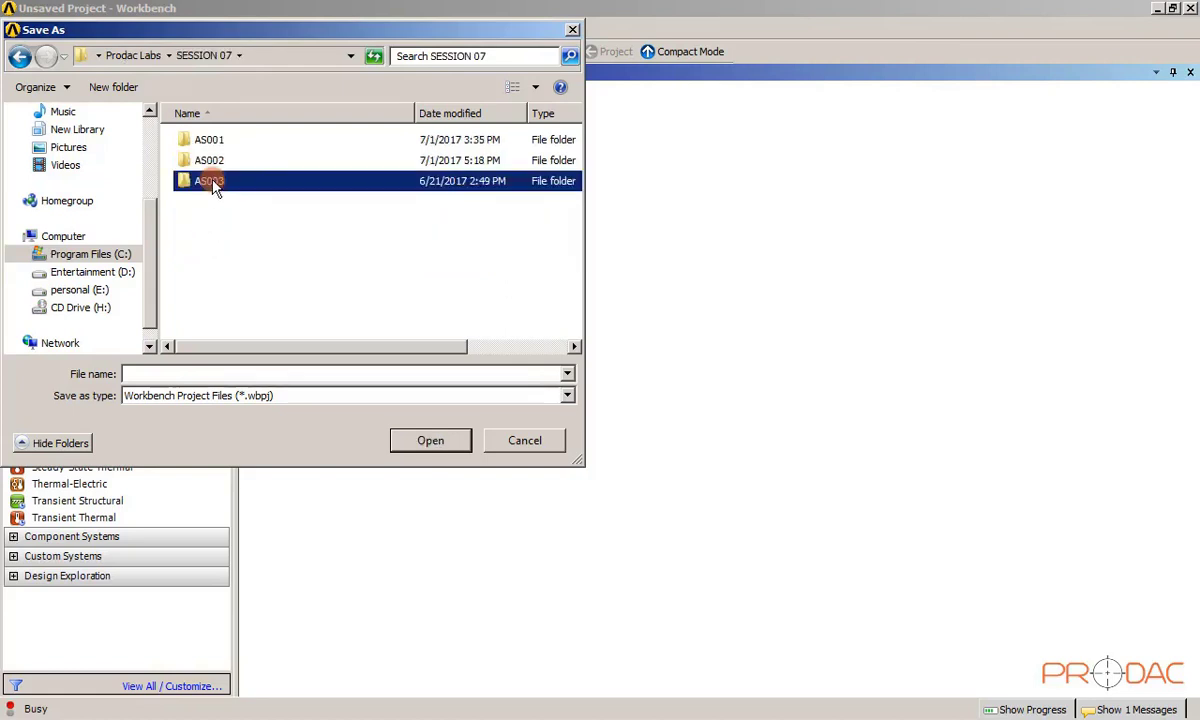
left_click(172, 374)
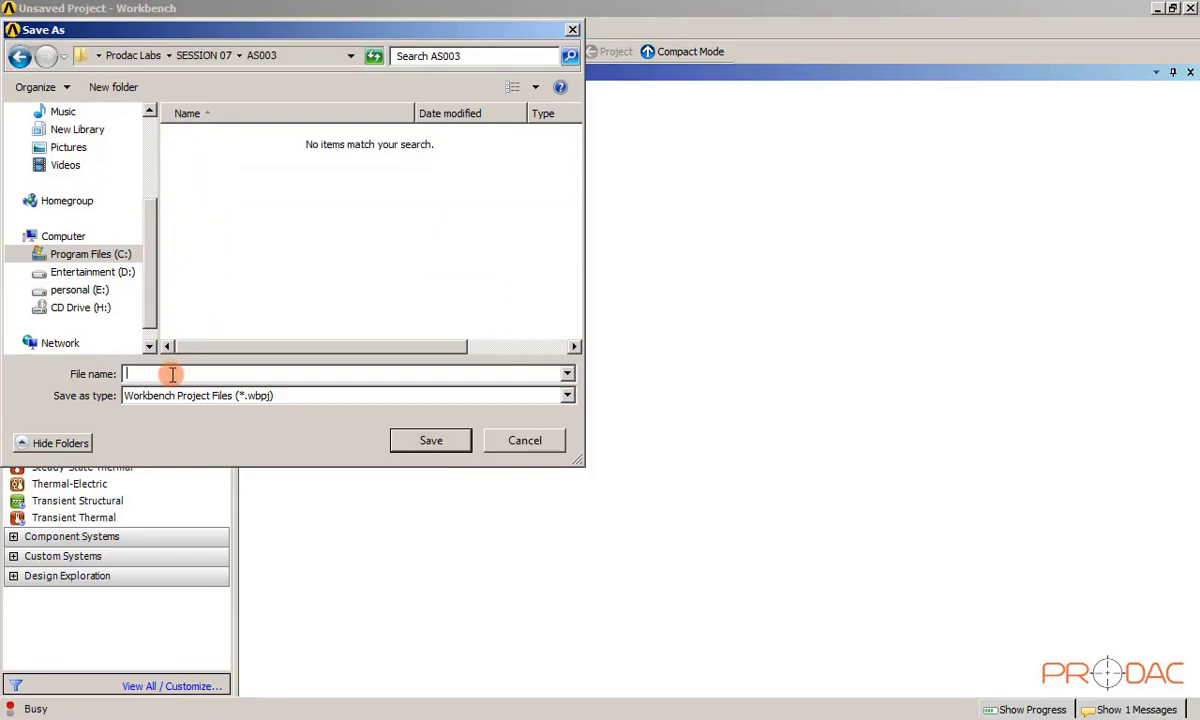
type("AS003")
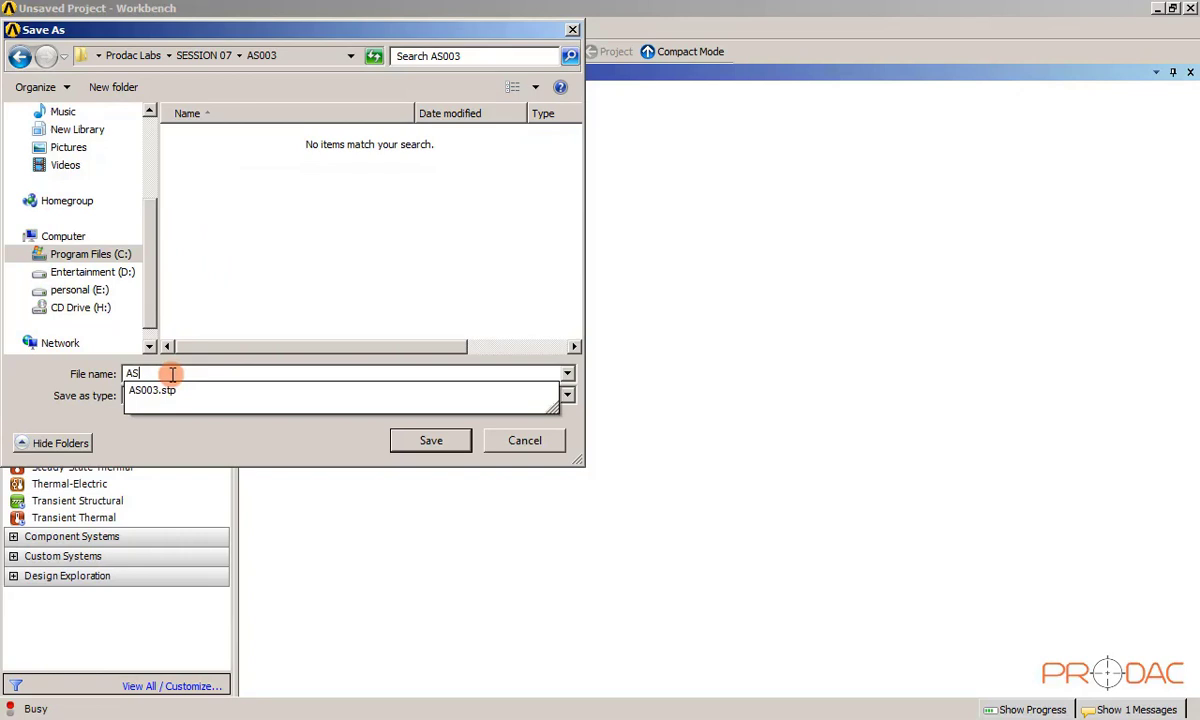
left_click(404, 438)
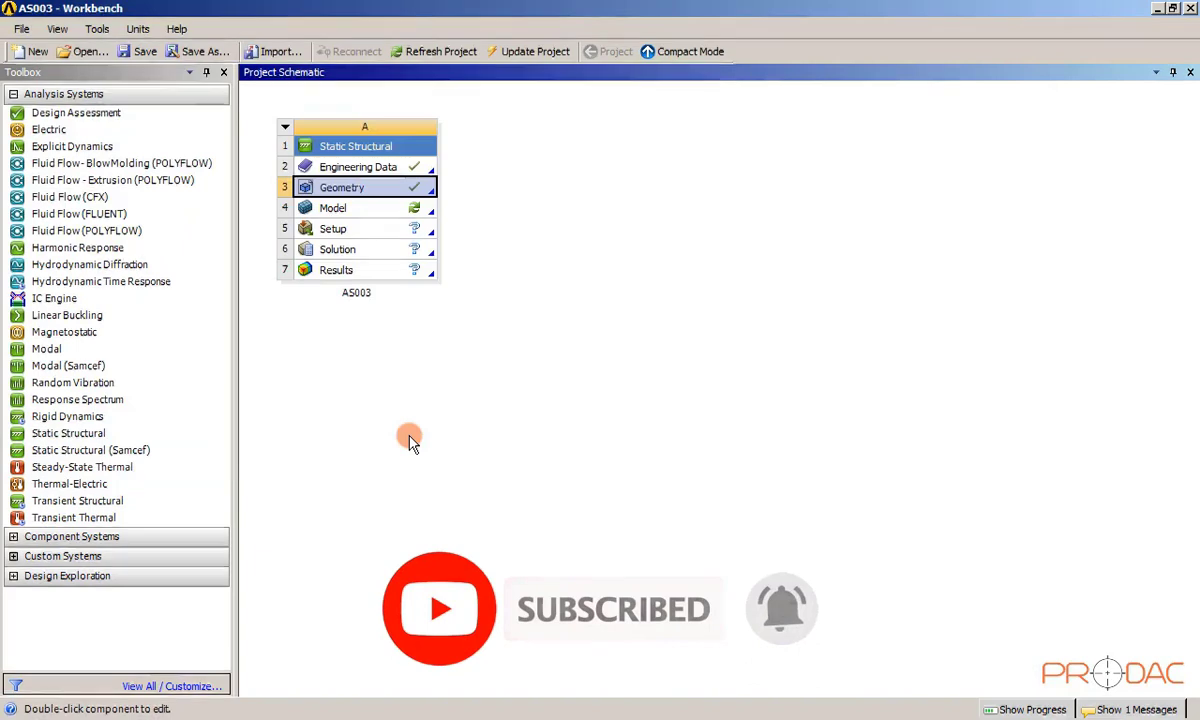
Add Gray Cast Iron from General Materials to engineering data, then return to the schematic.
double_click(405, 172)
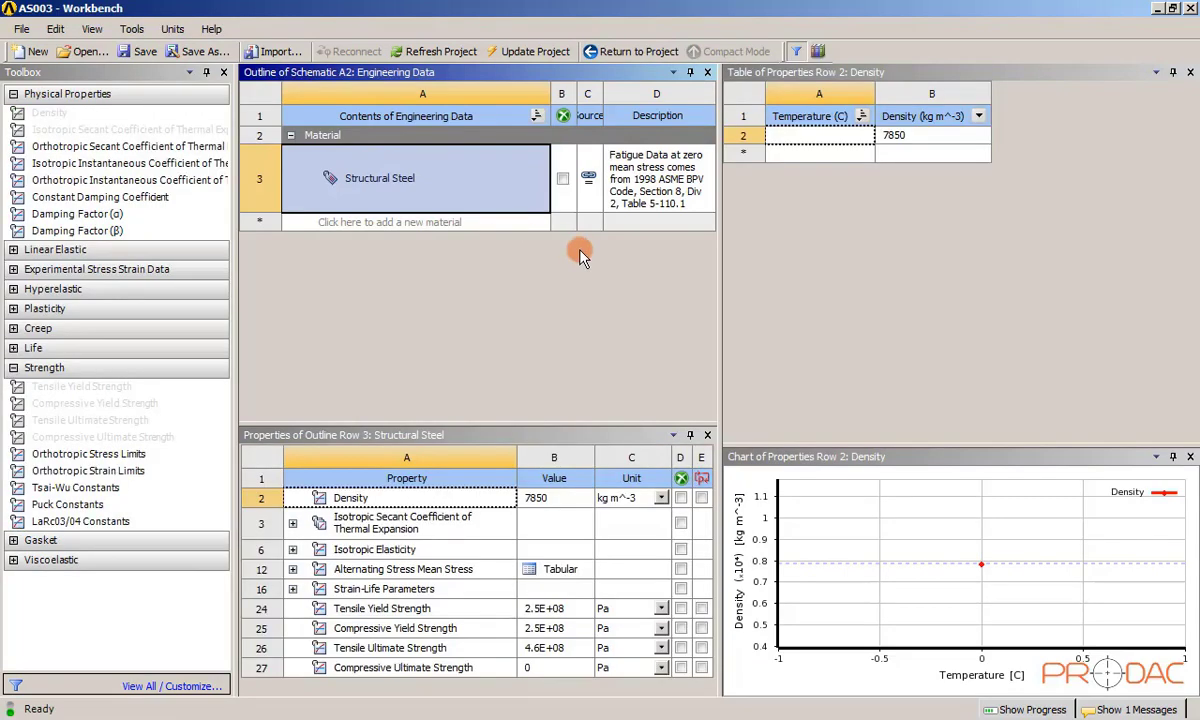
left_click(815, 55)
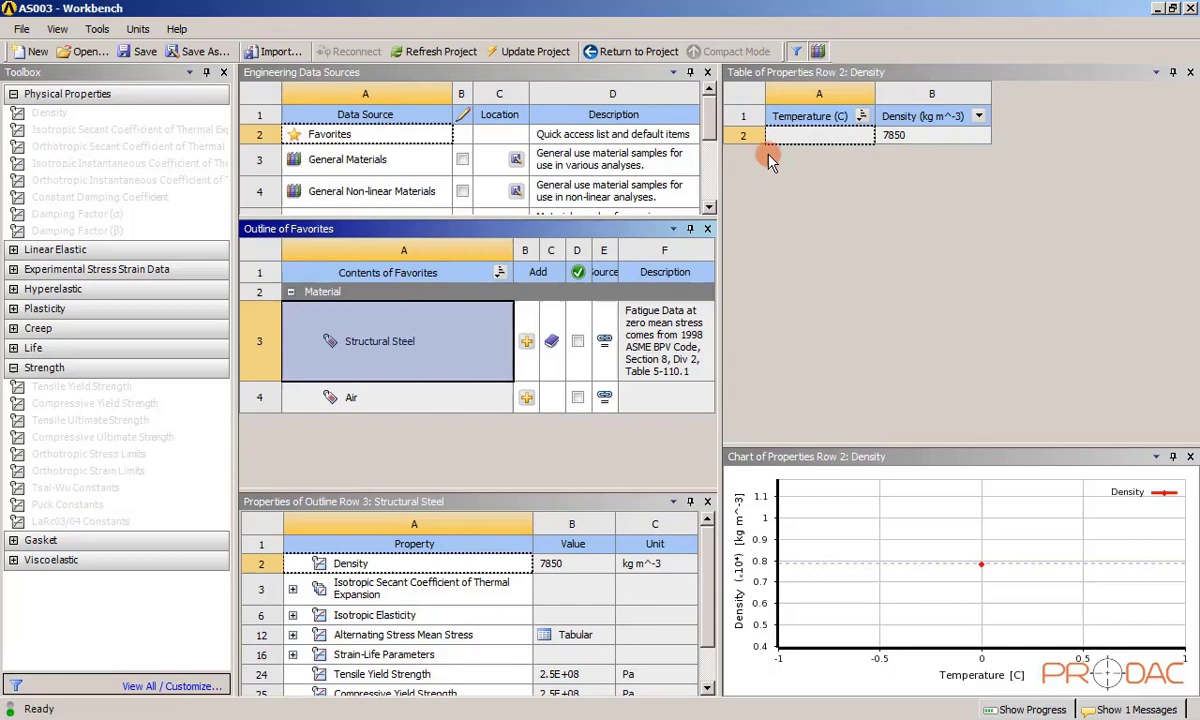
left_click(400, 158)
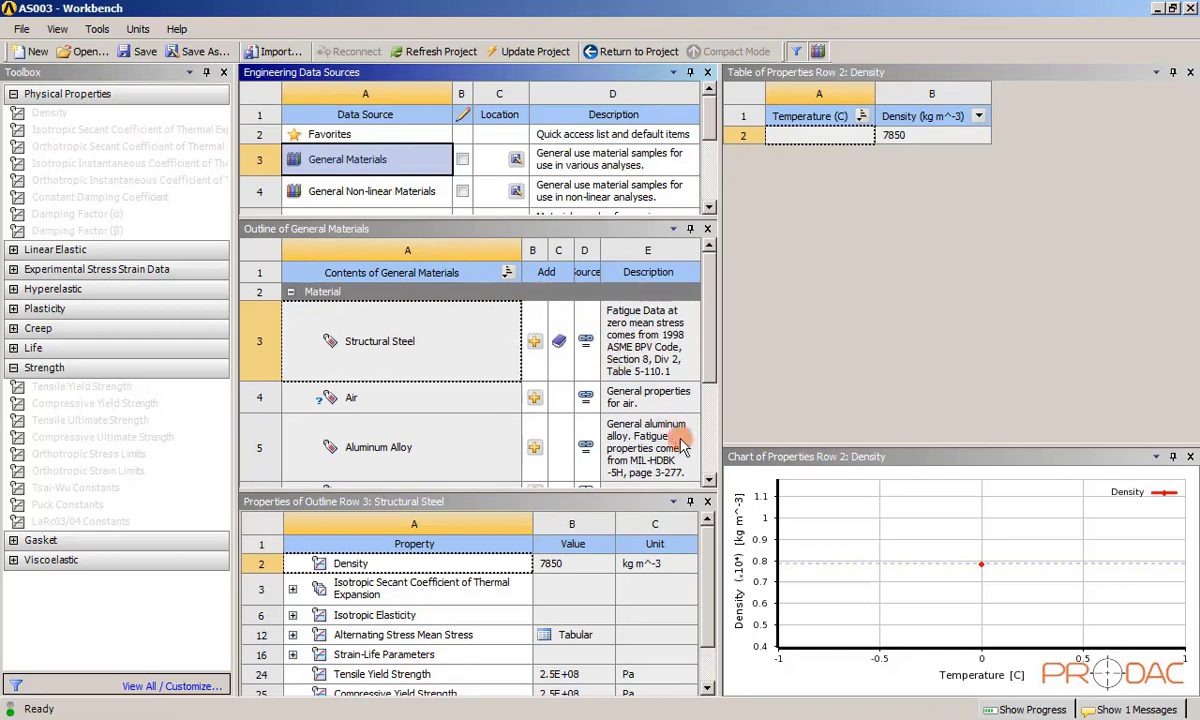
left_click(712, 483)
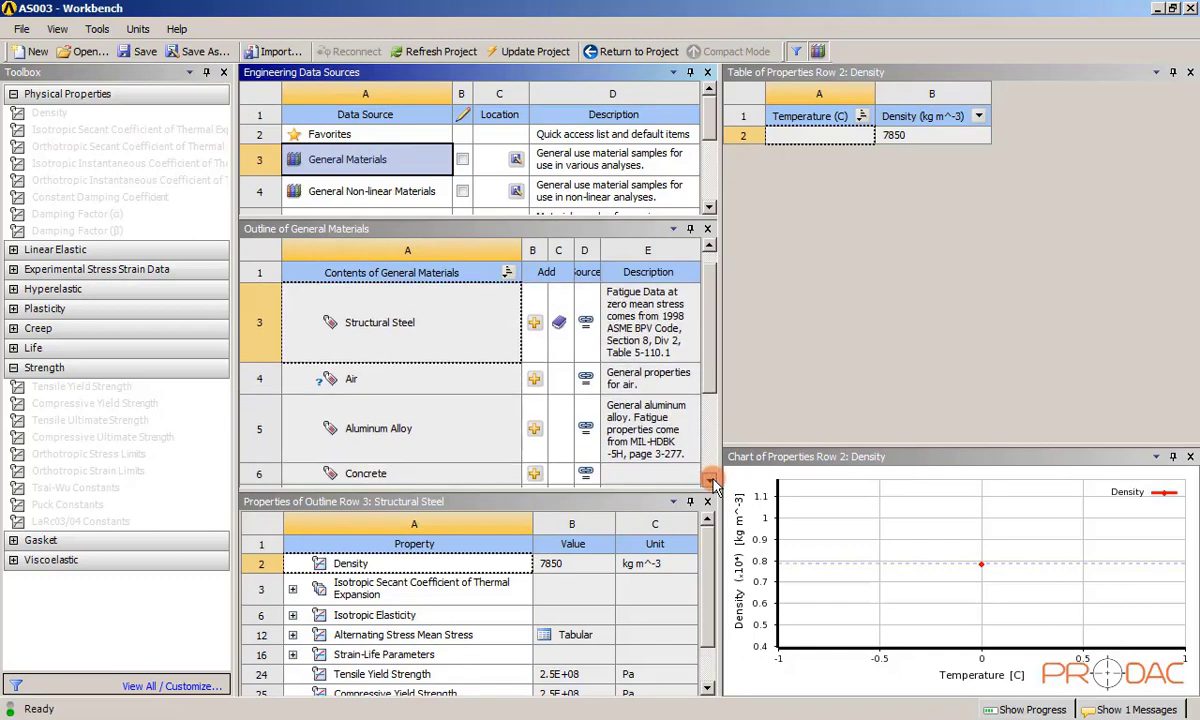
left_click(710, 449)
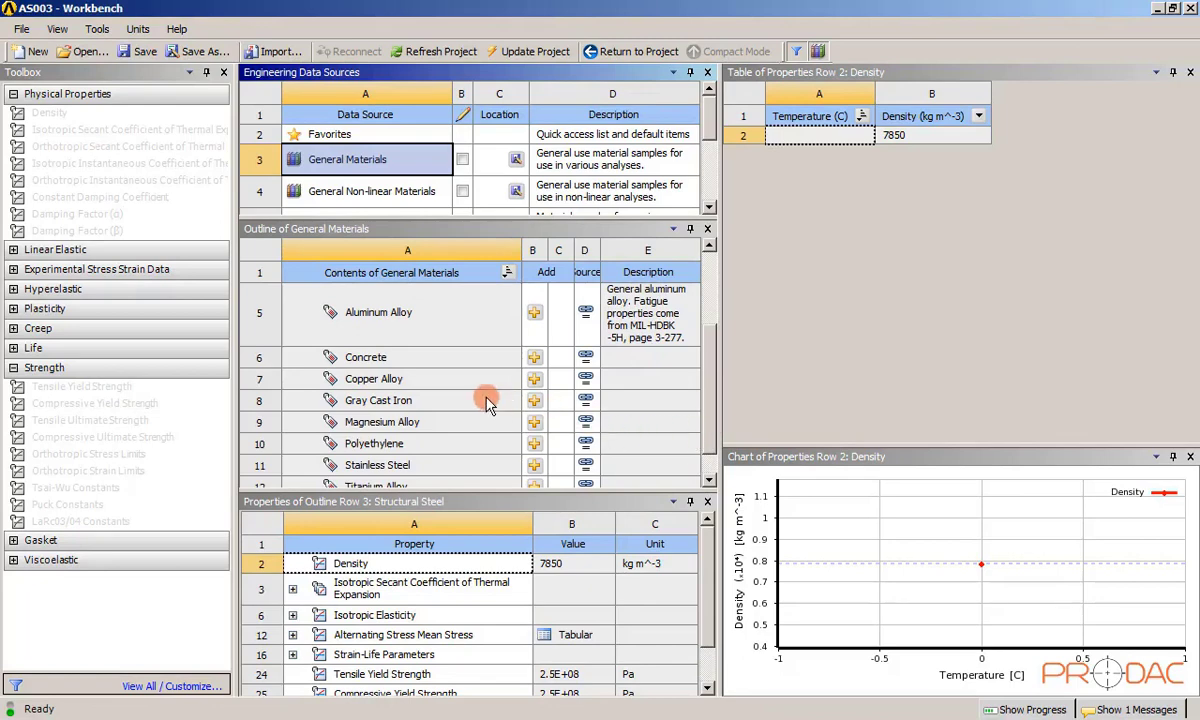
left_click(532, 401)
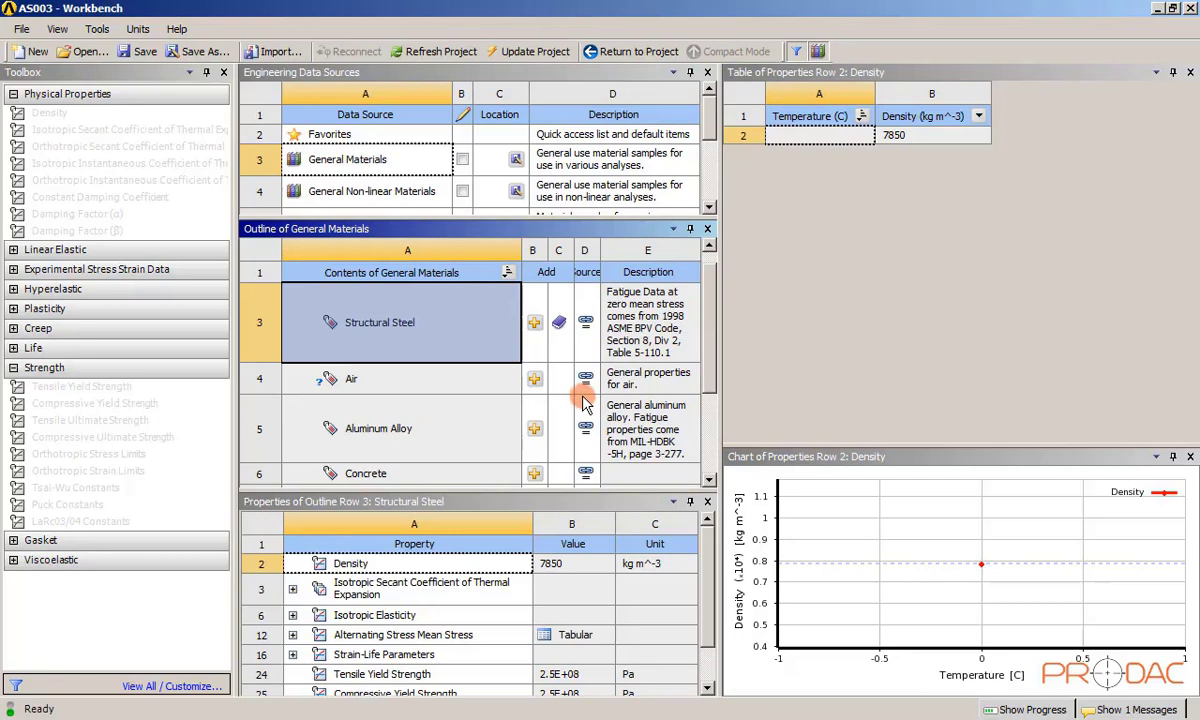
scroll(585, 400, "down", 2)
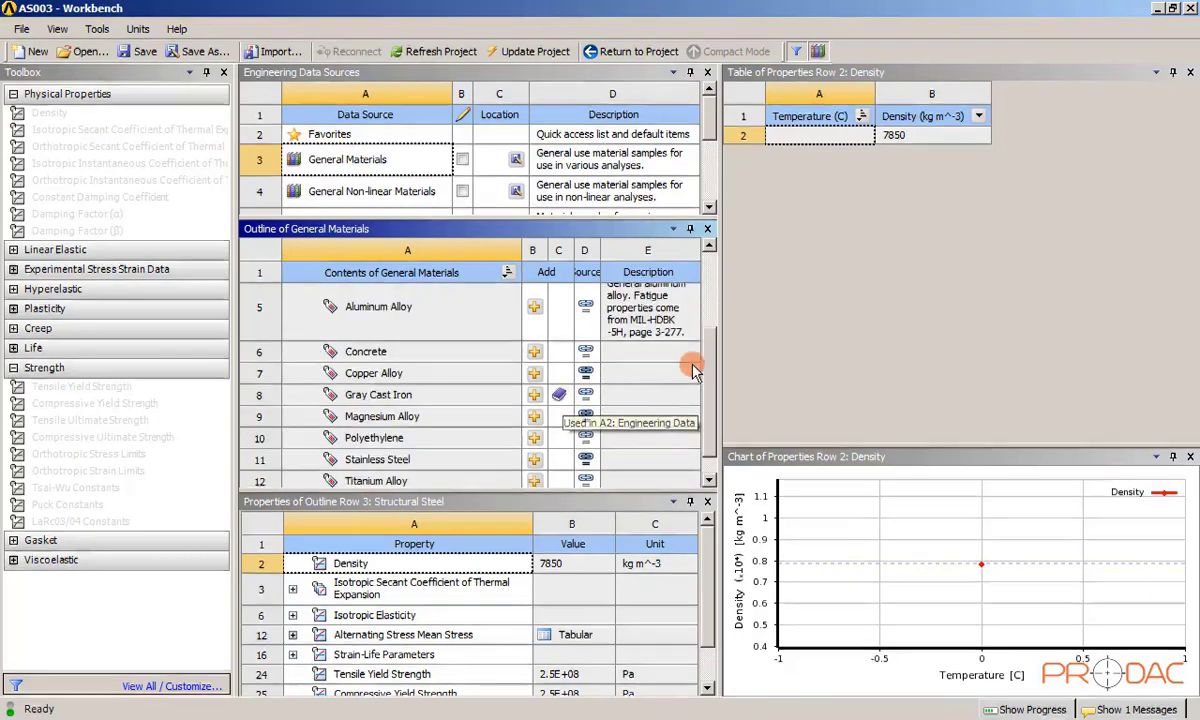
left_click(628, 52)
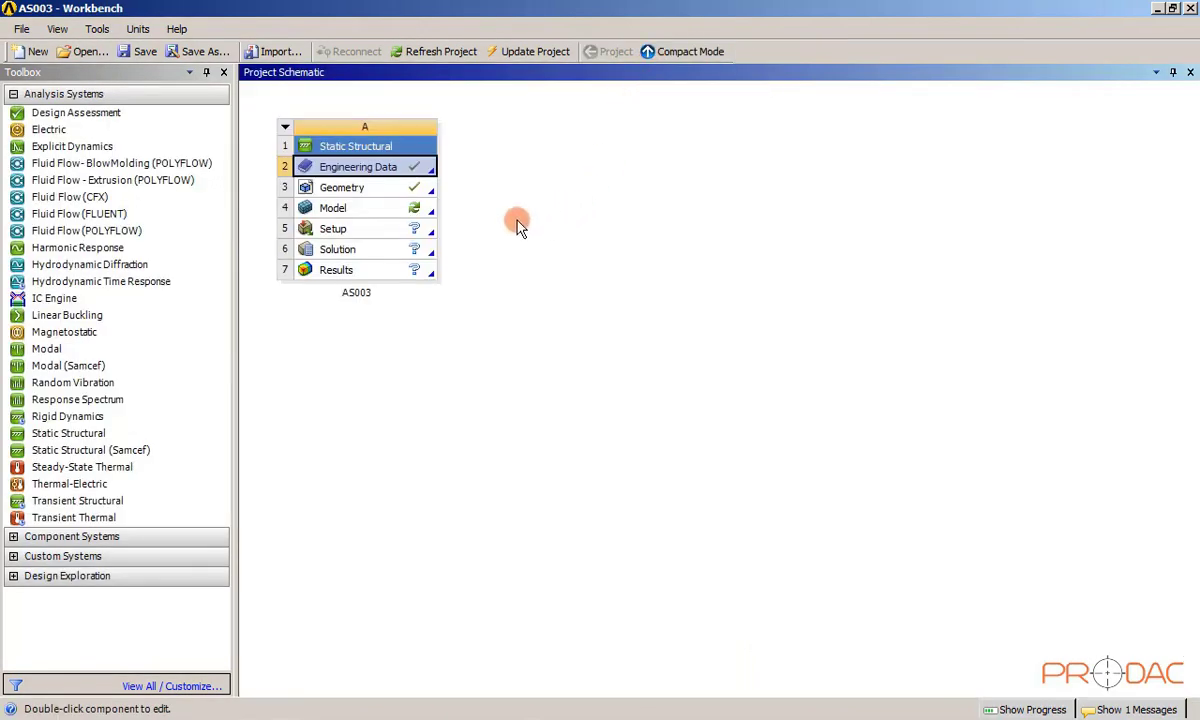
Open the model in Mechanical and assign Gray Cast Iron to the PRT0001 body.
double_click(352, 215)
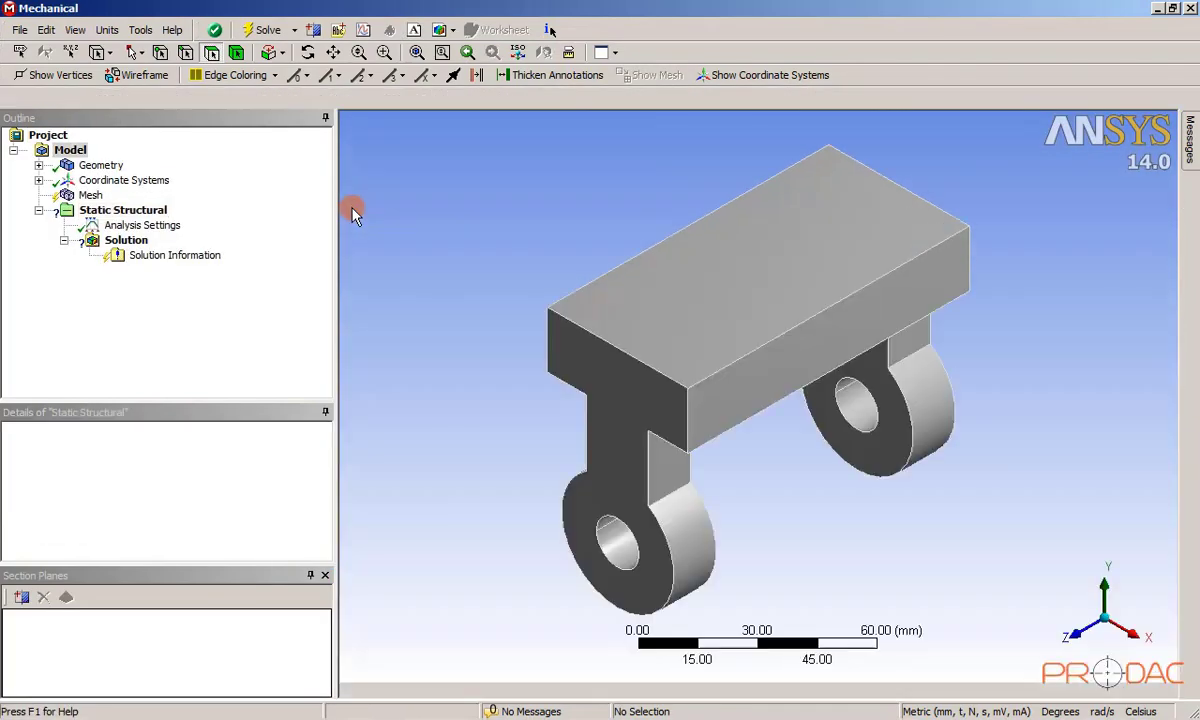
left_click(39, 166)
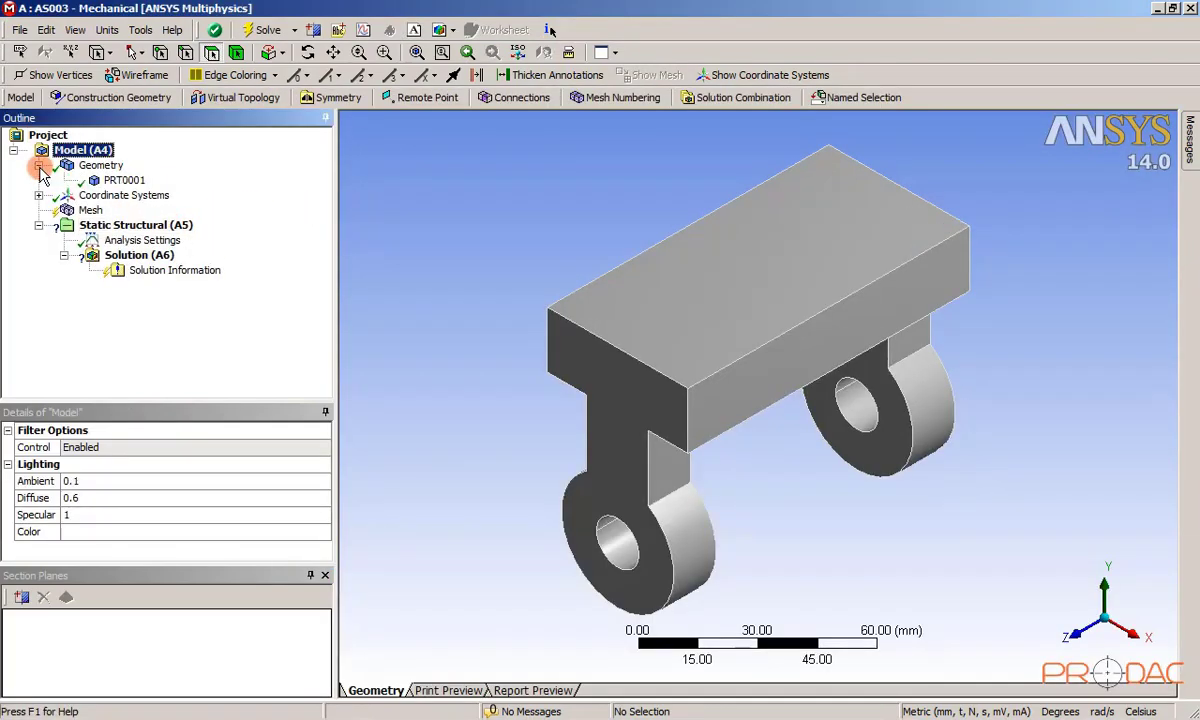
left_click(124, 181)
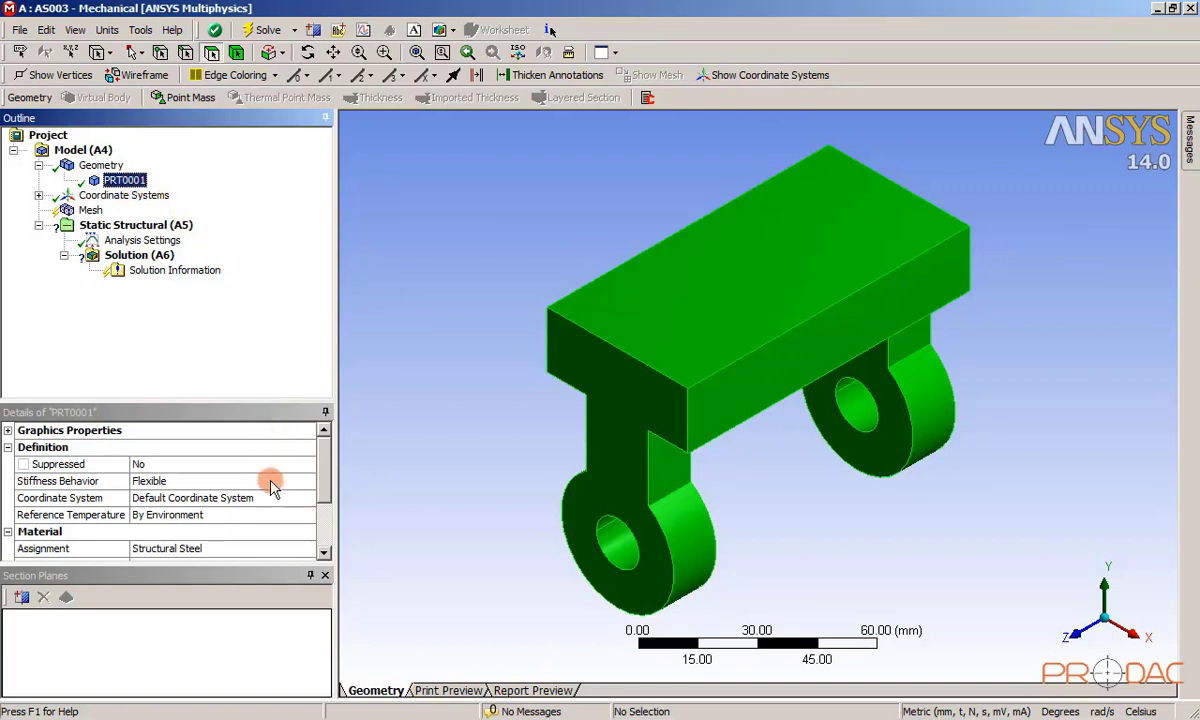
left_click(268, 549)
left_click(307, 552)
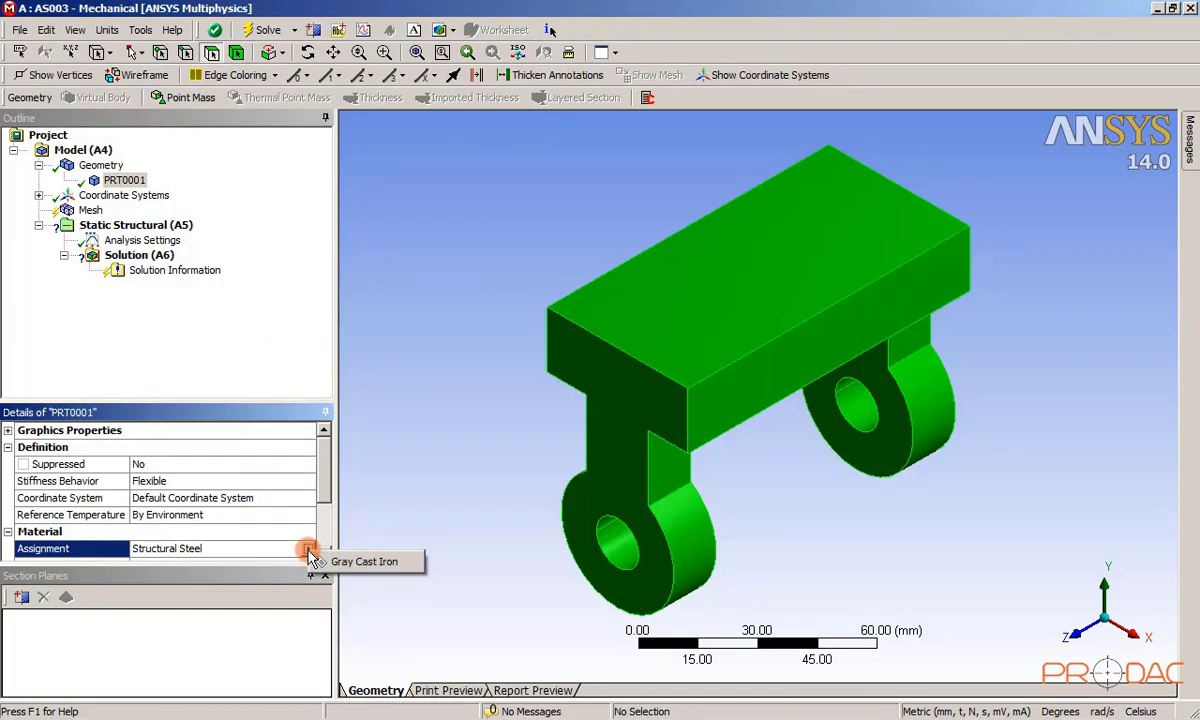
left_click(391, 575)
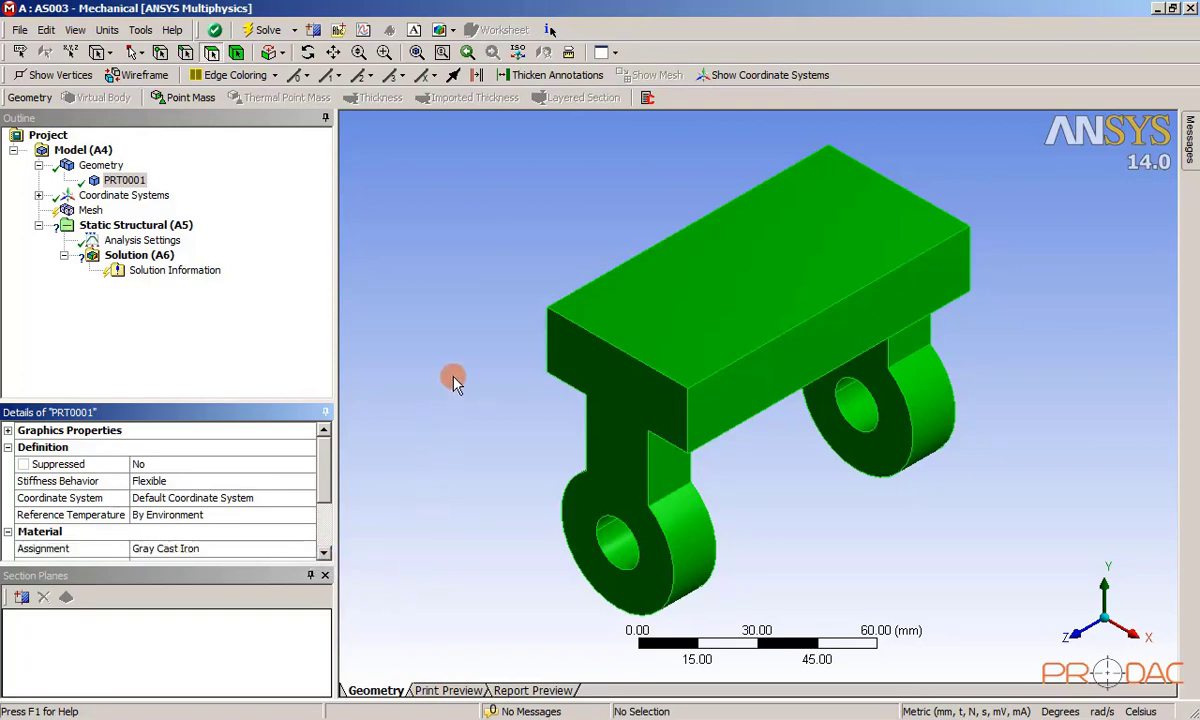
left_click(90, 210)
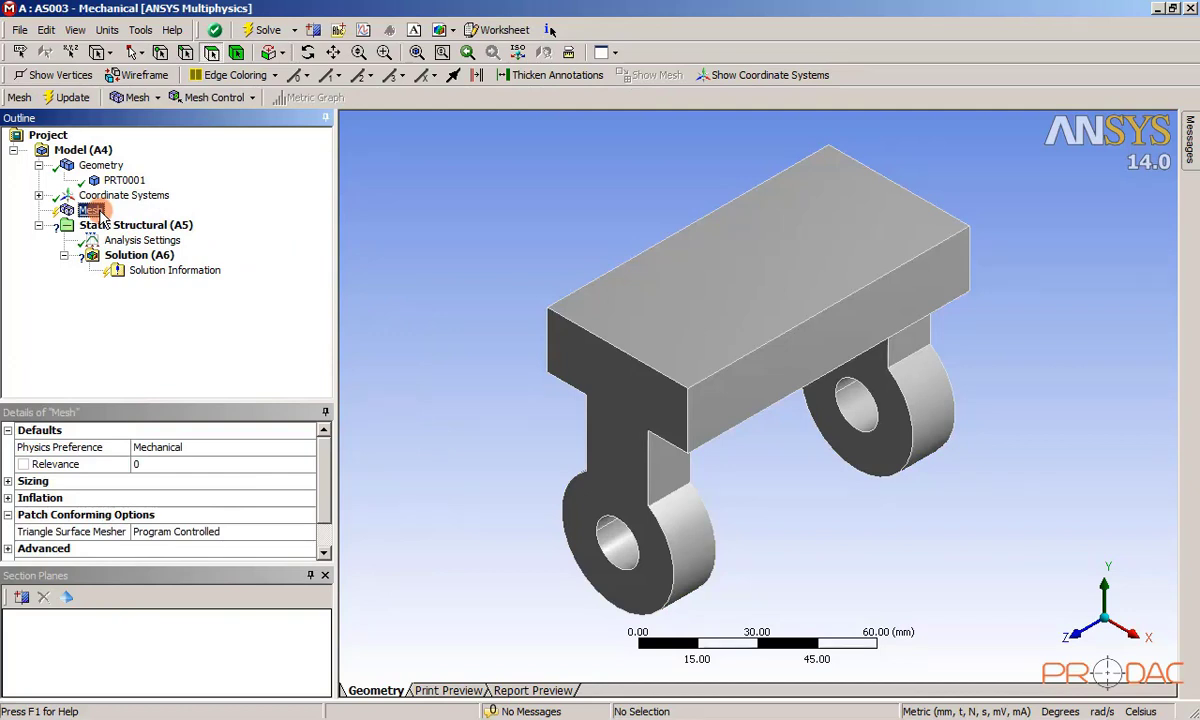
Generate the default mesh and confirm statistics of 2339 nodes and 1142 elements.
right_click(103, 213)
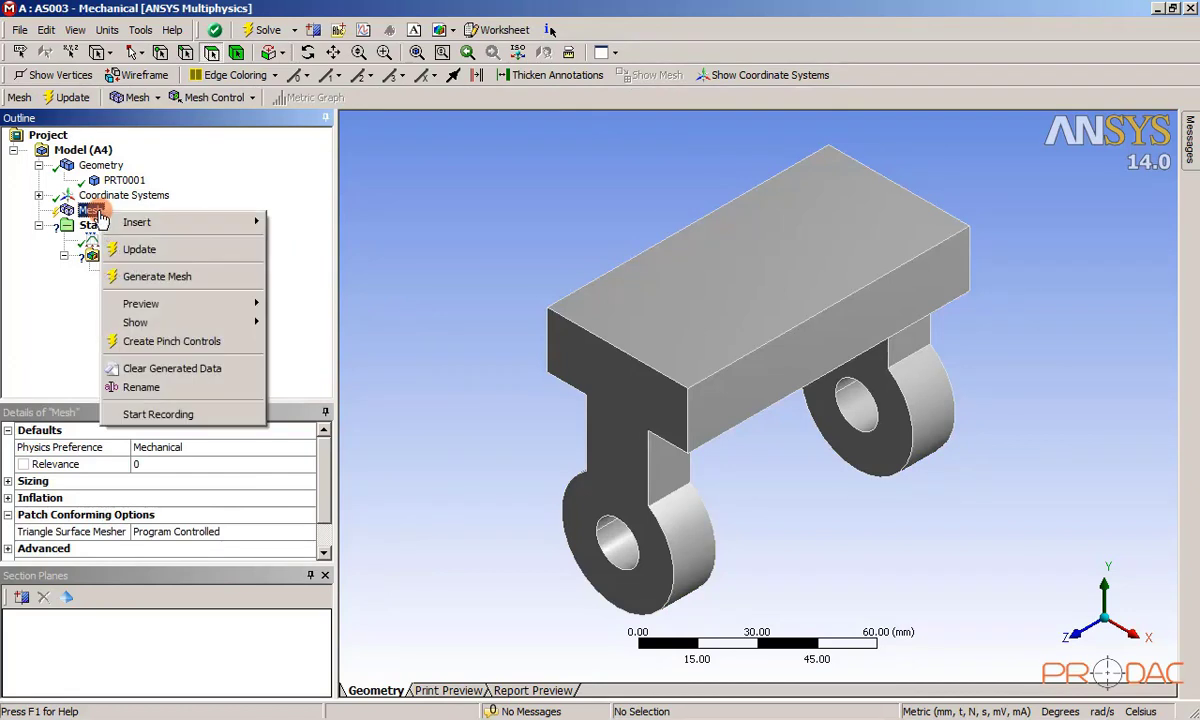
left_click(179, 283)
left_click(203, 279)
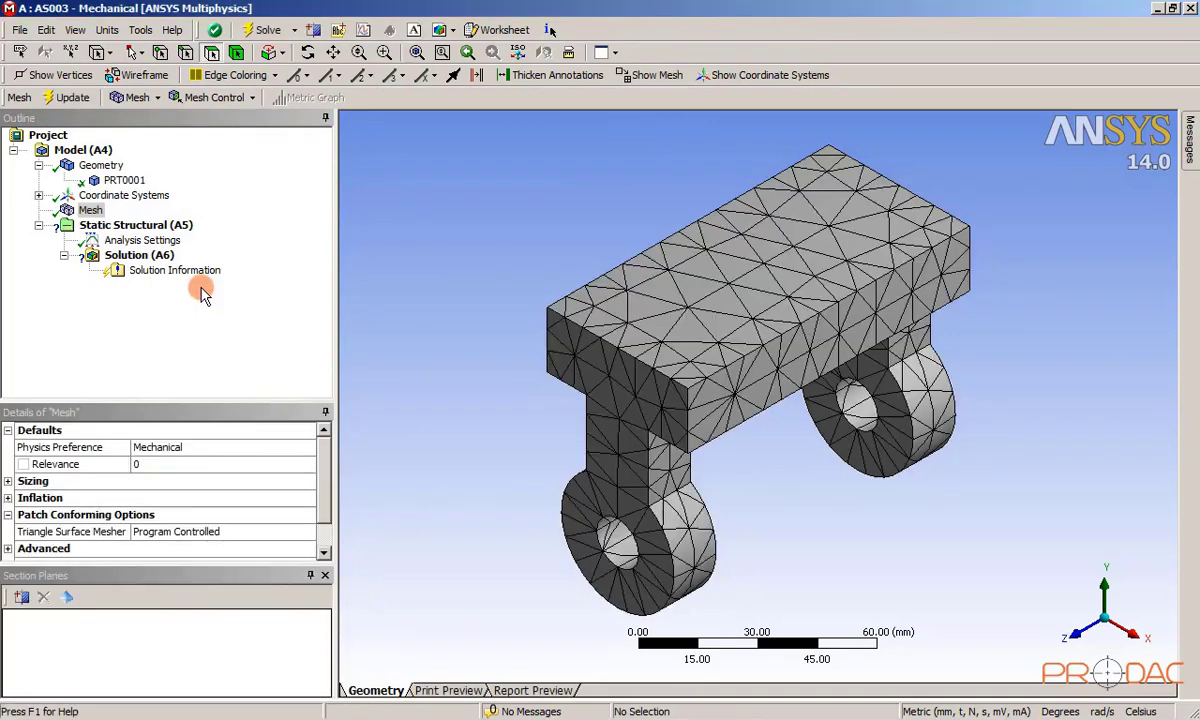
left_click(323, 470)
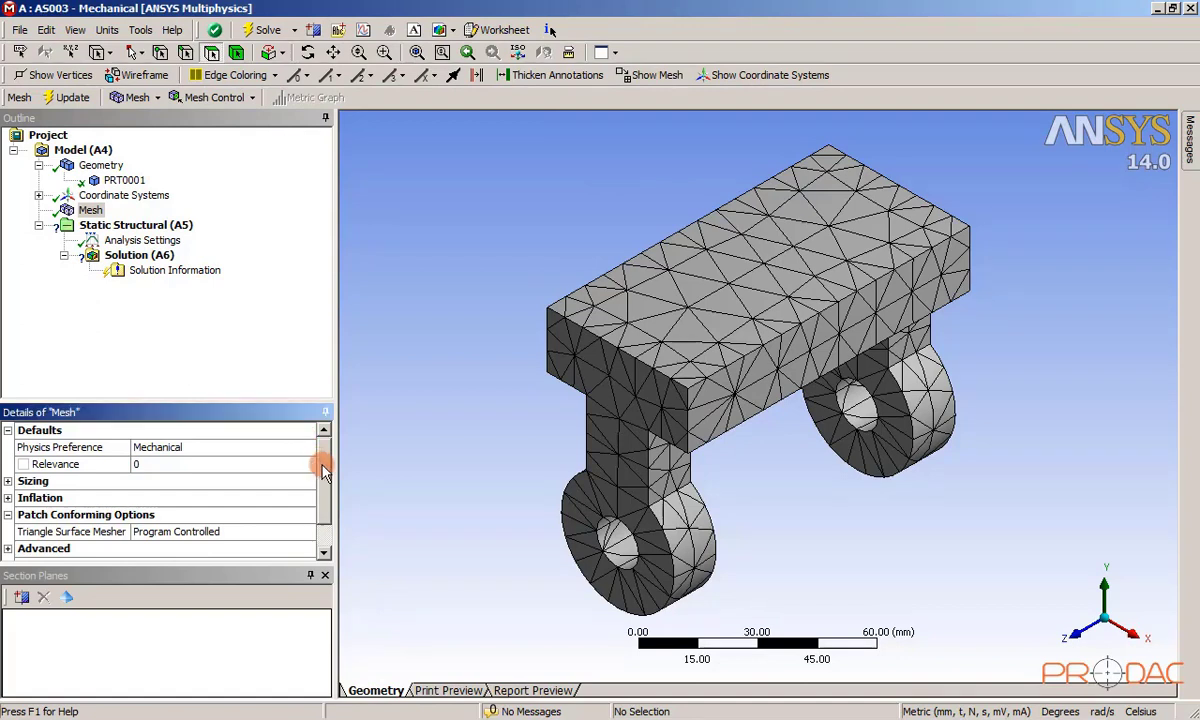
left_click_drag(323, 470, 322, 508)
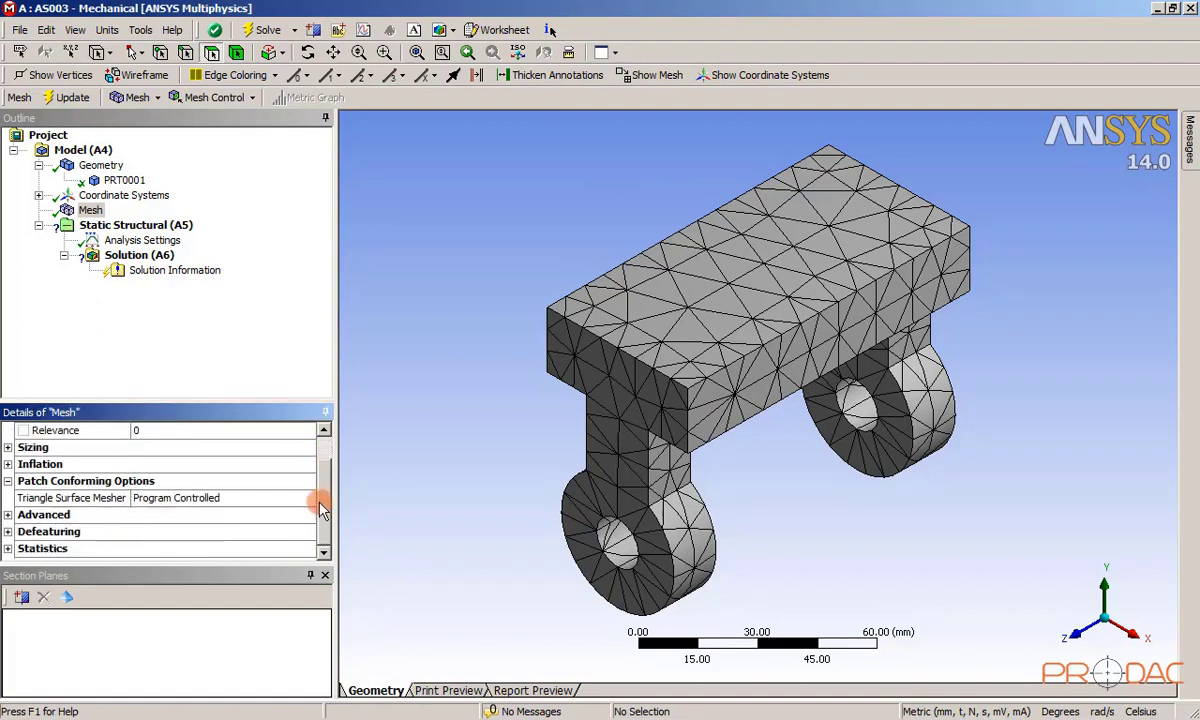
left_click(10, 547)
scroll(75, 518, "down", 1)
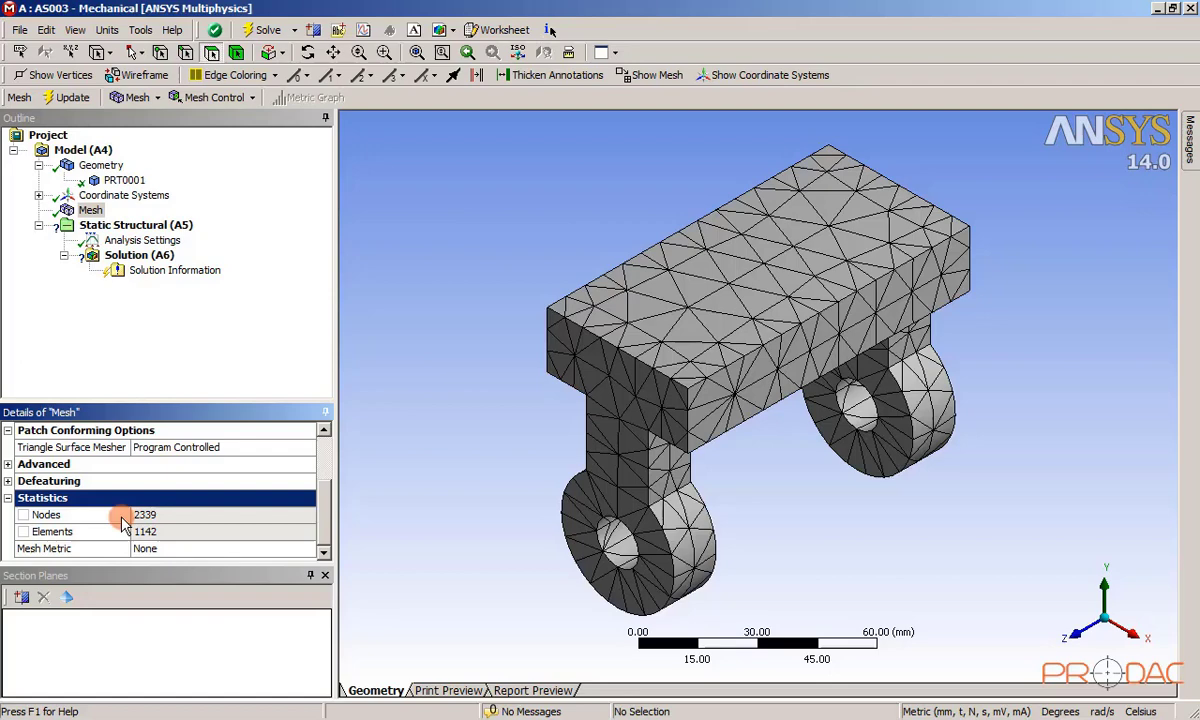
double_click(120, 497)
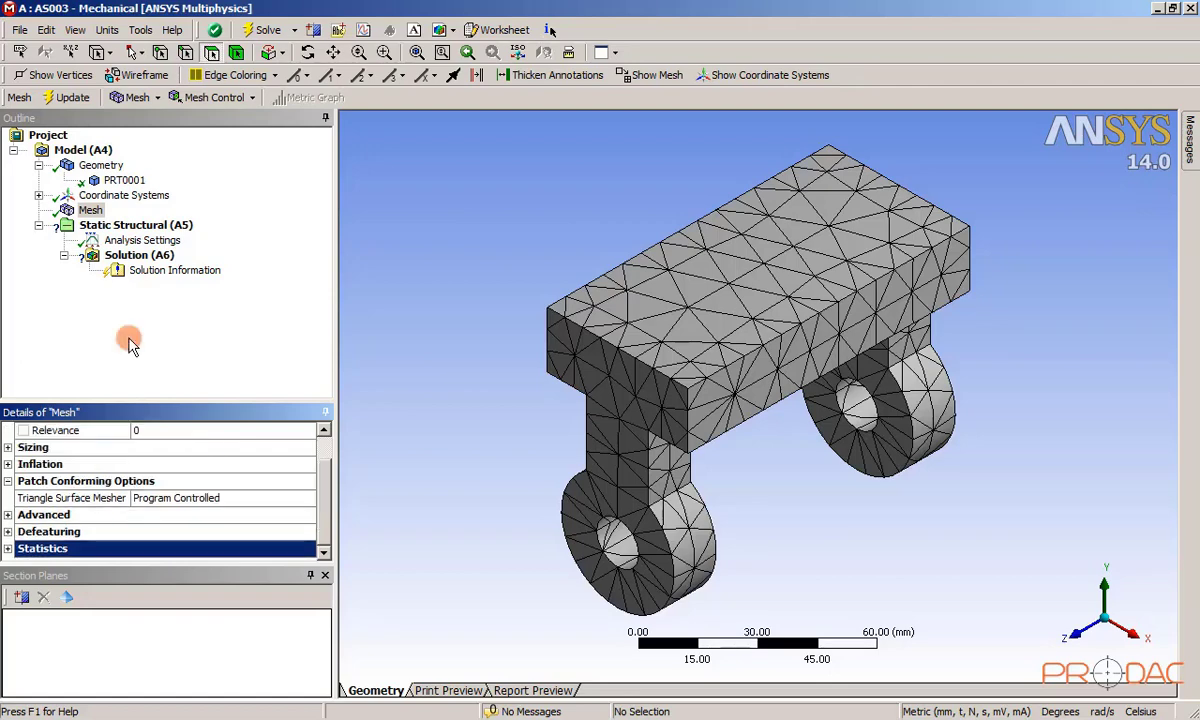
Add a Fixed Support scoped to the bracket's top face.
left_click(150, 226)
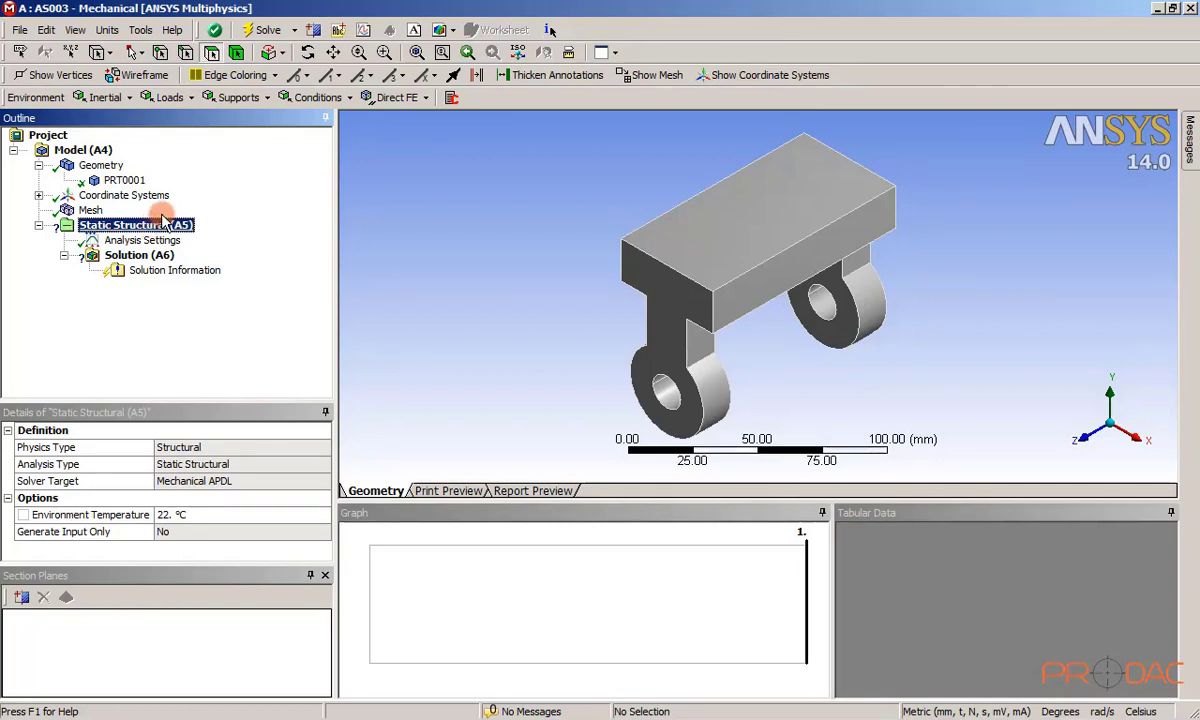
left_click(255, 100)
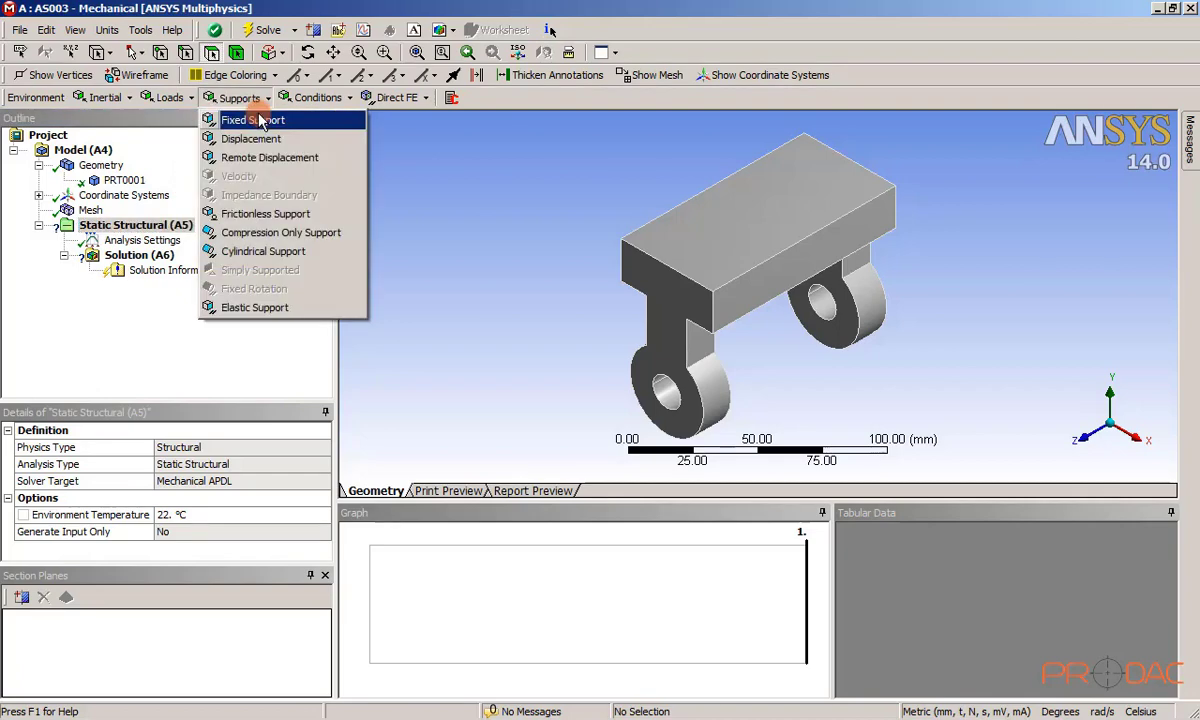
left_click(253, 120)
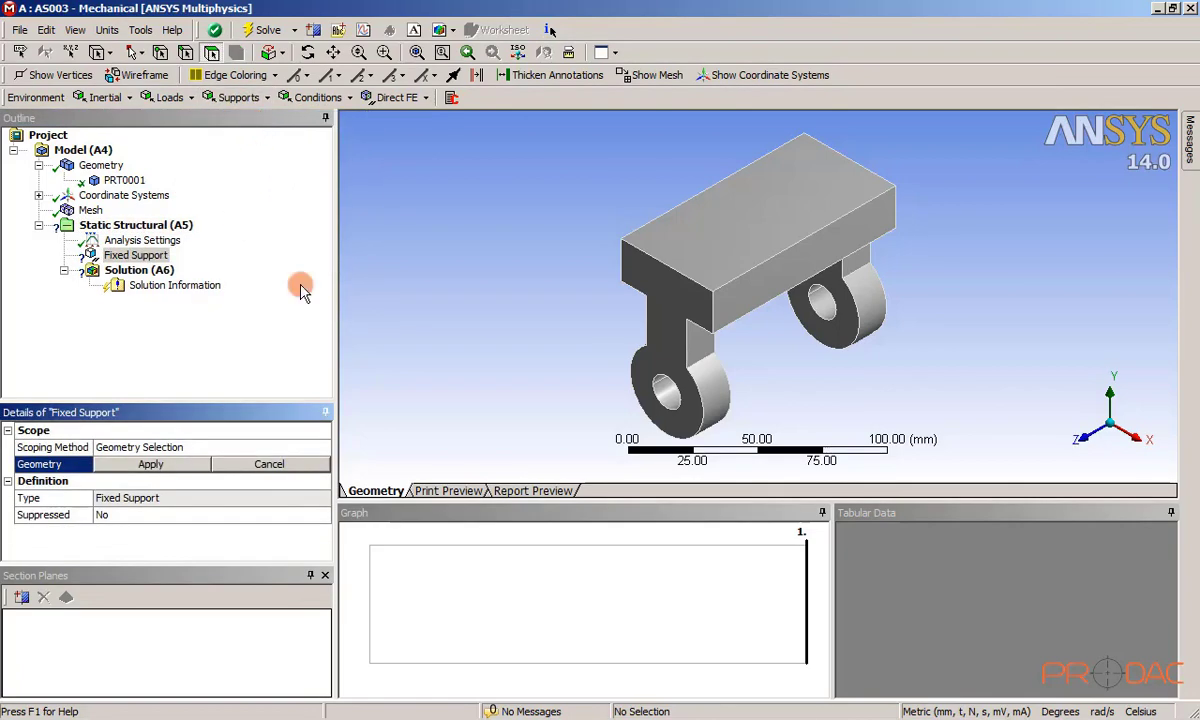
left_click(694, 246)
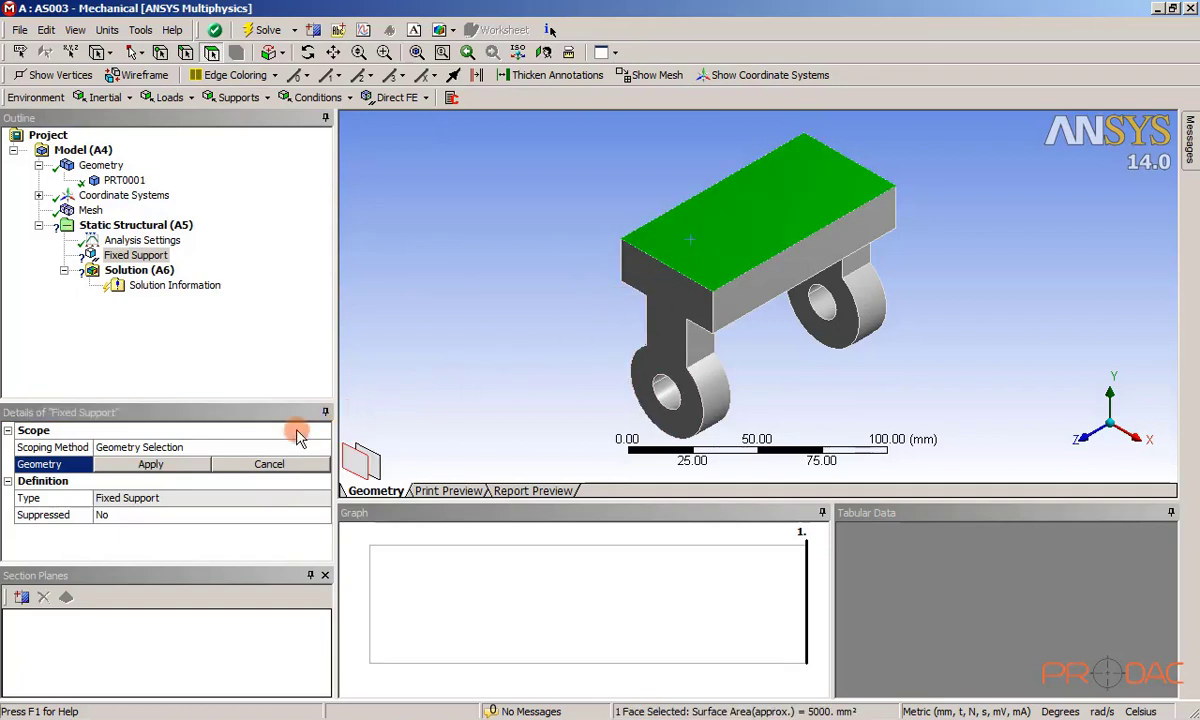
left_click(192, 465)
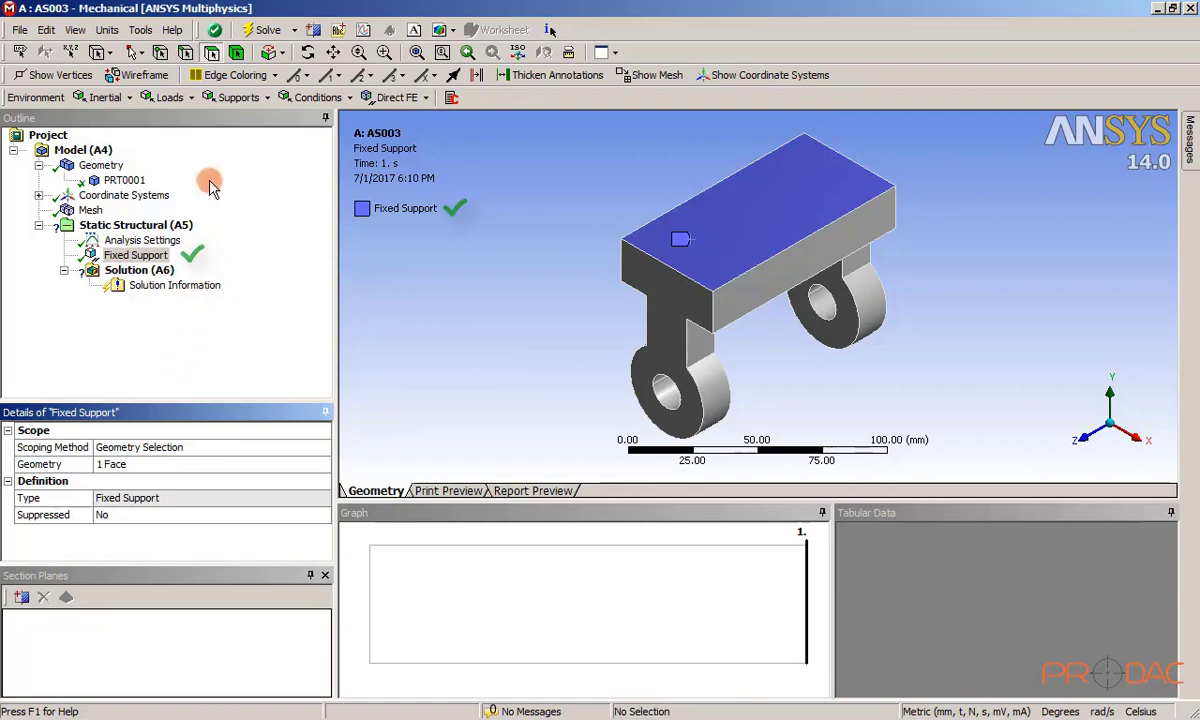
Add a Bearing Load scoped to the inner cylindrical face of the front hole.
left_click(170, 97)
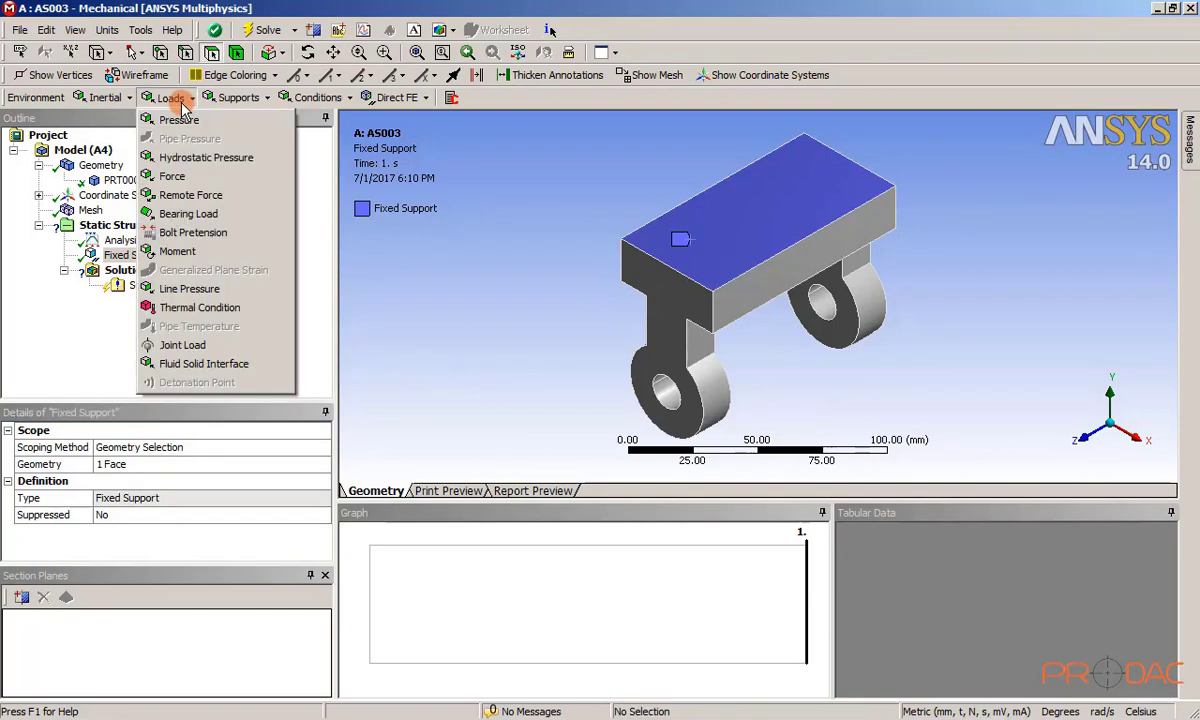
left_click(238, 224)
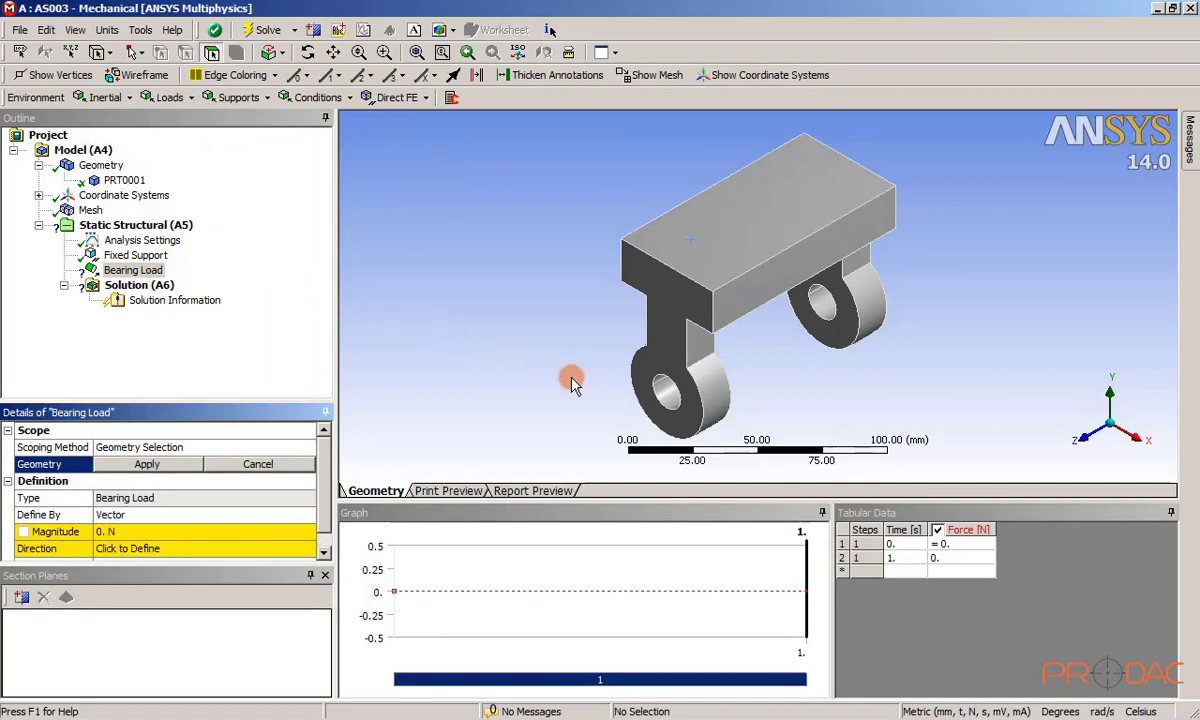
left_click(665, 390)
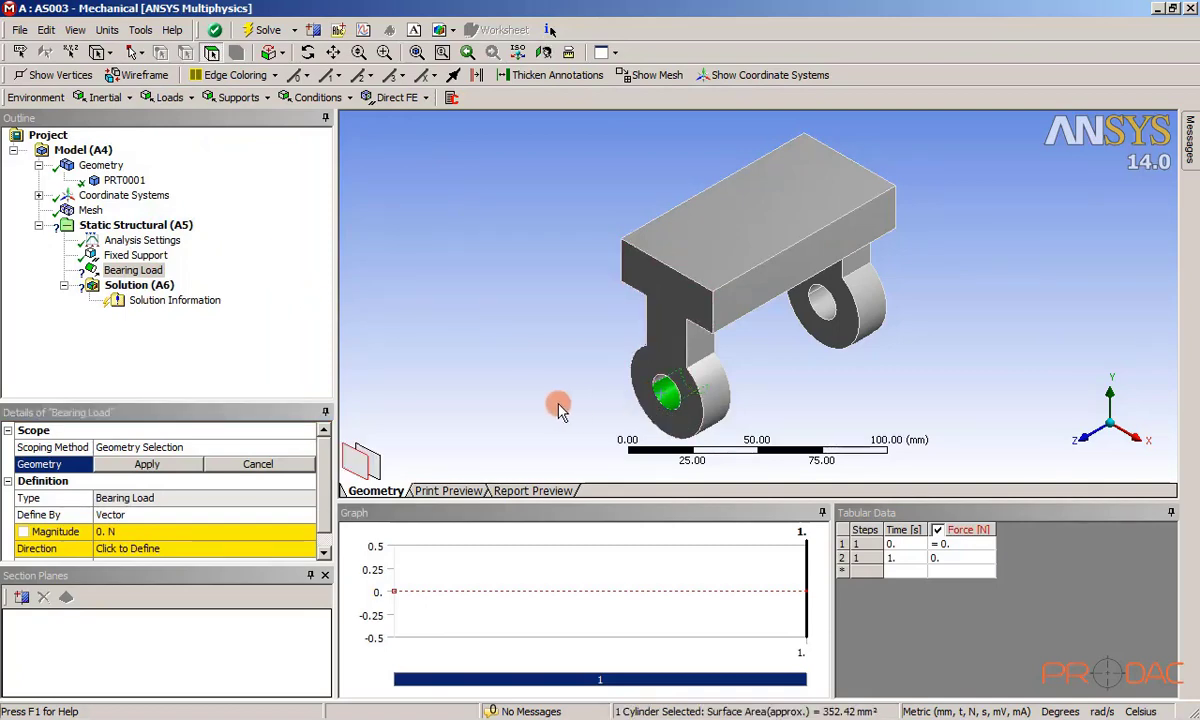
left_click(192, 463)
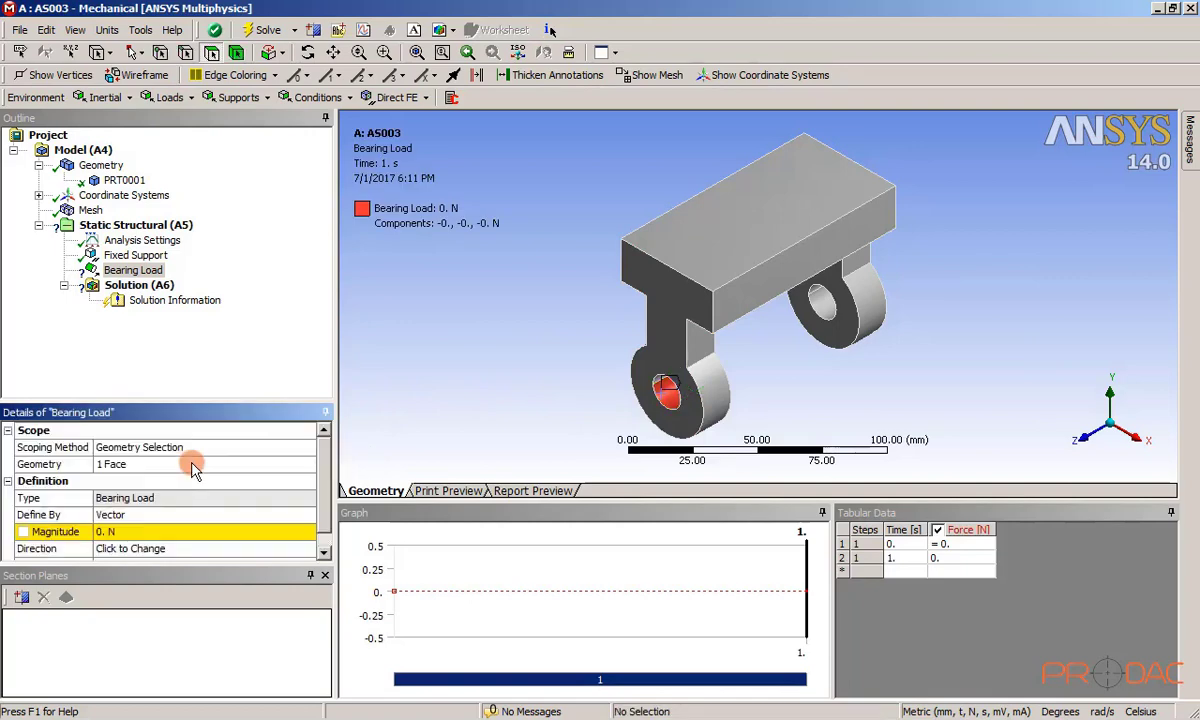
left_click(156, 517)
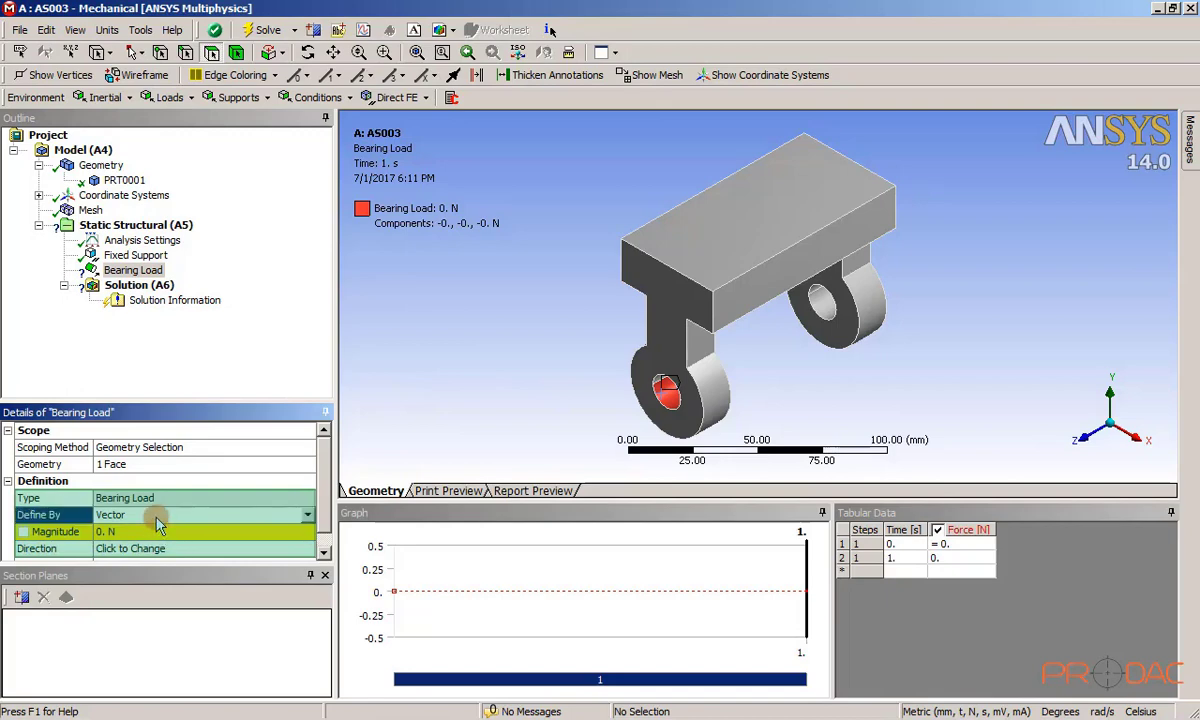
Define the first bearing load by components: X 0 N, Y -10 N, Z 0 N.
left_click(308, 515)
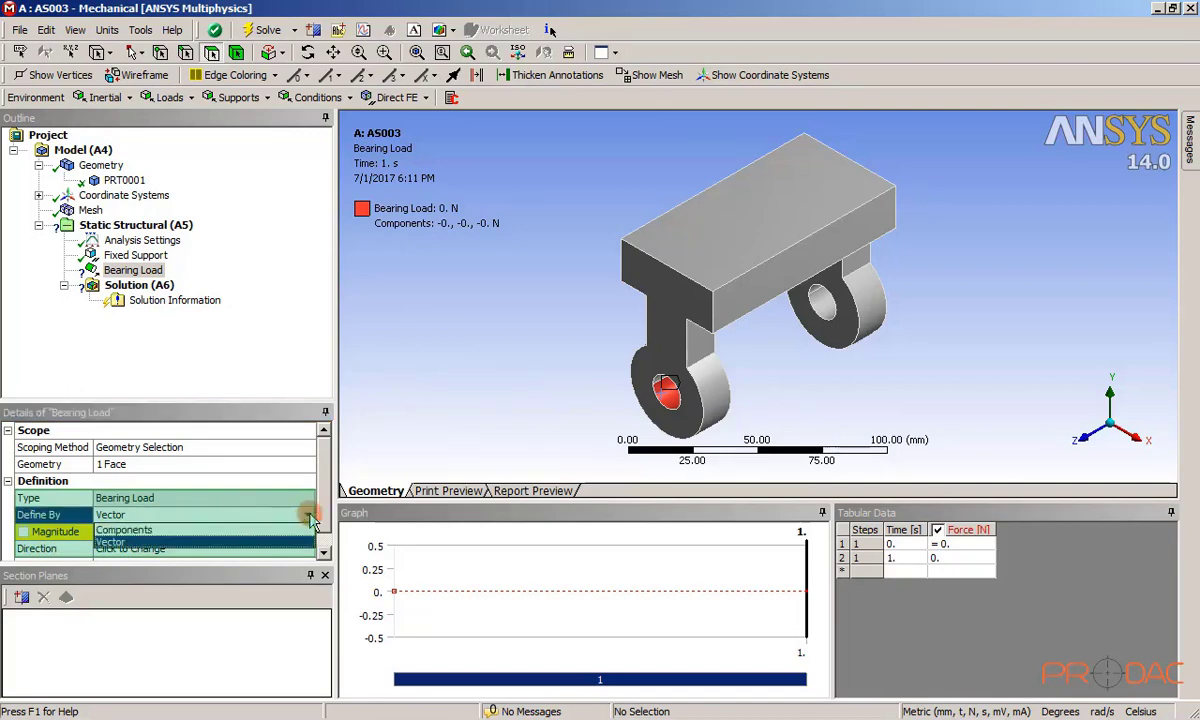
left_click(193, 537)
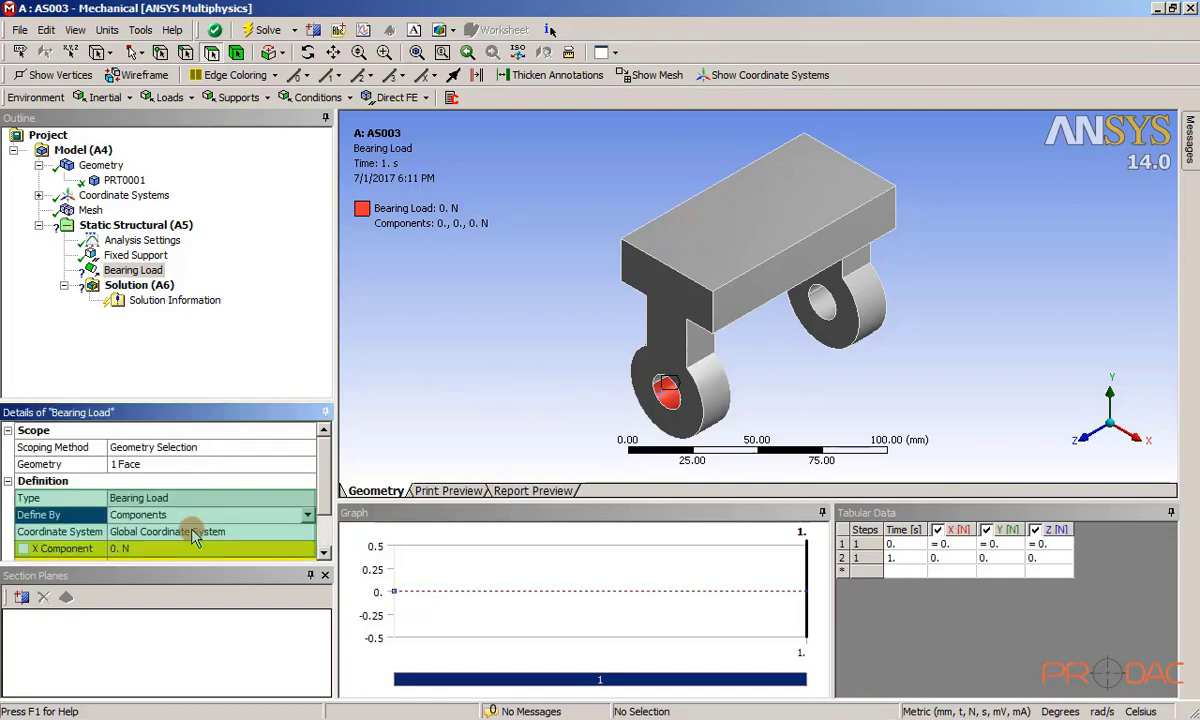
left_click(323, 552)
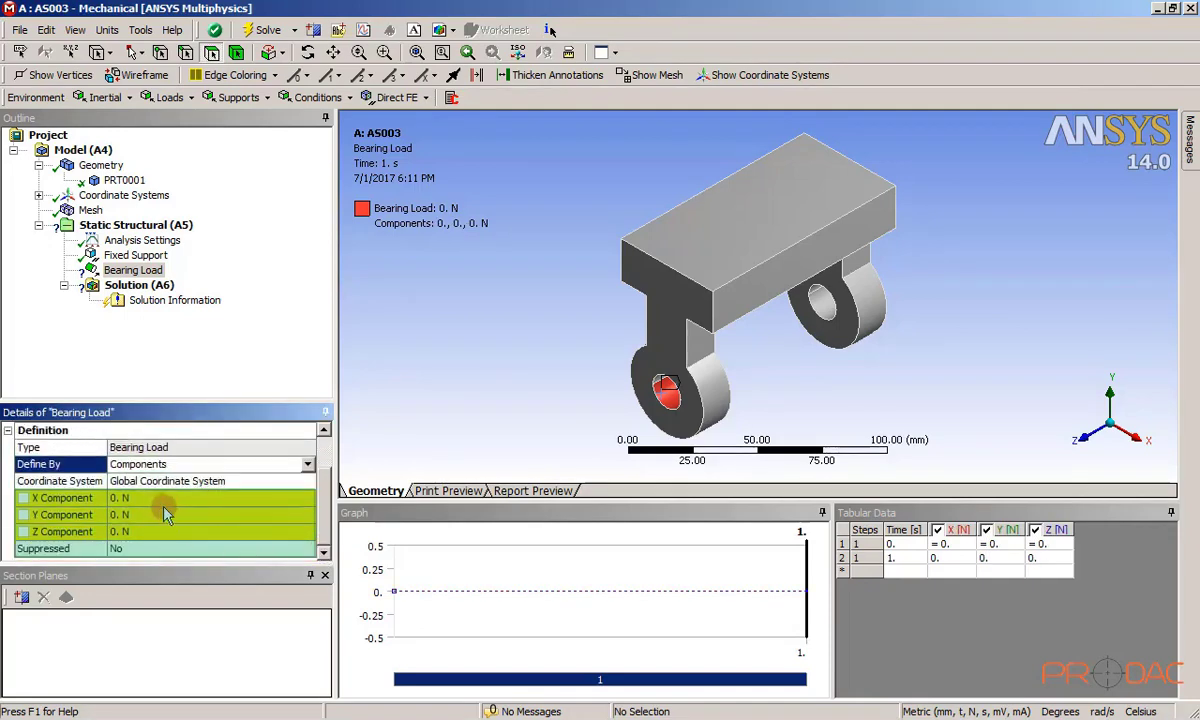
left_click(147, 500)
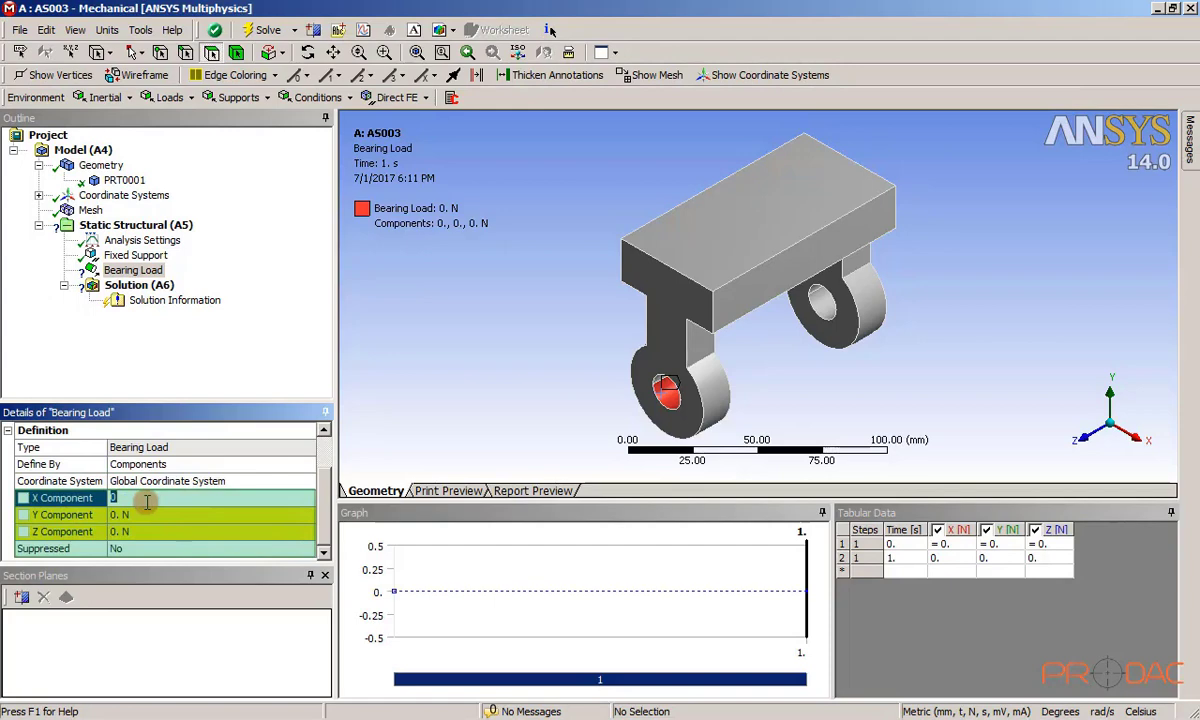
key("Return")
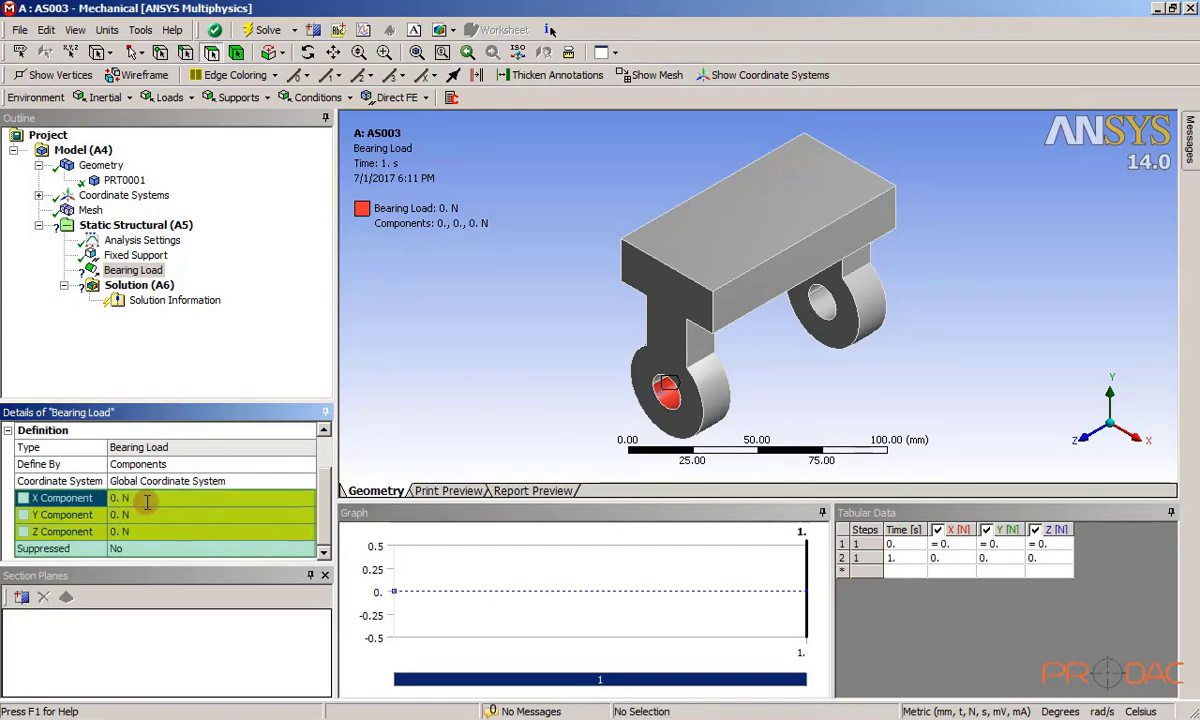
left_click(146, 513)
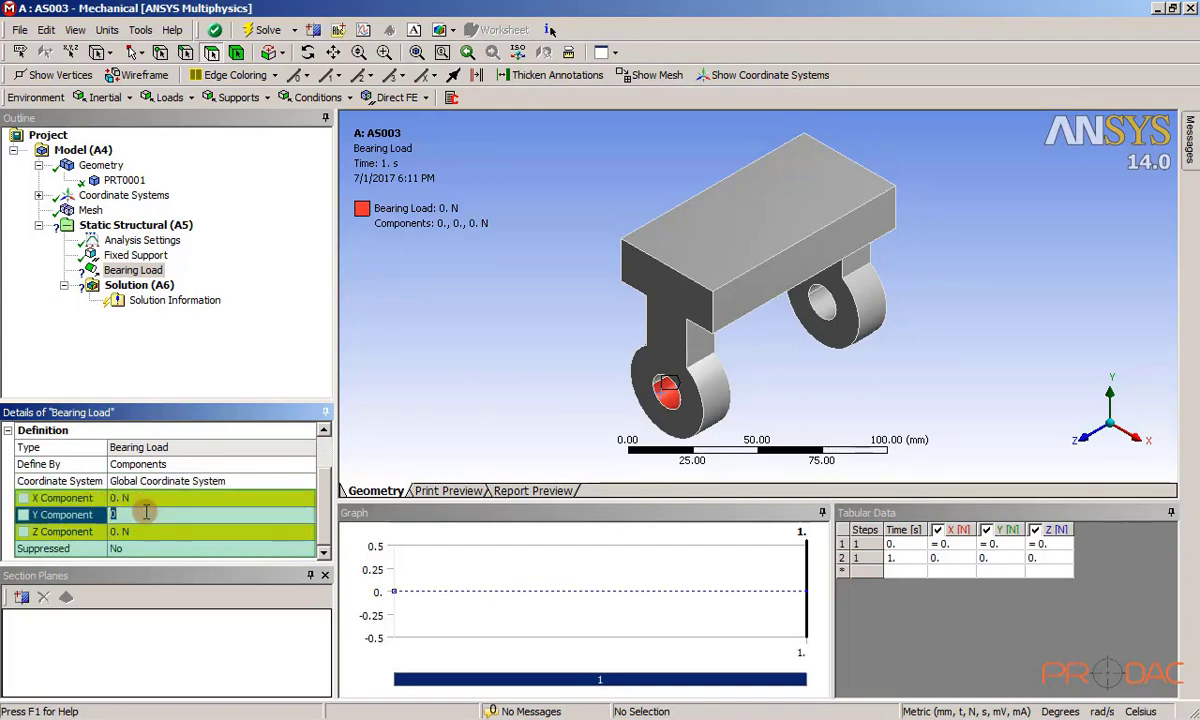
type("-")
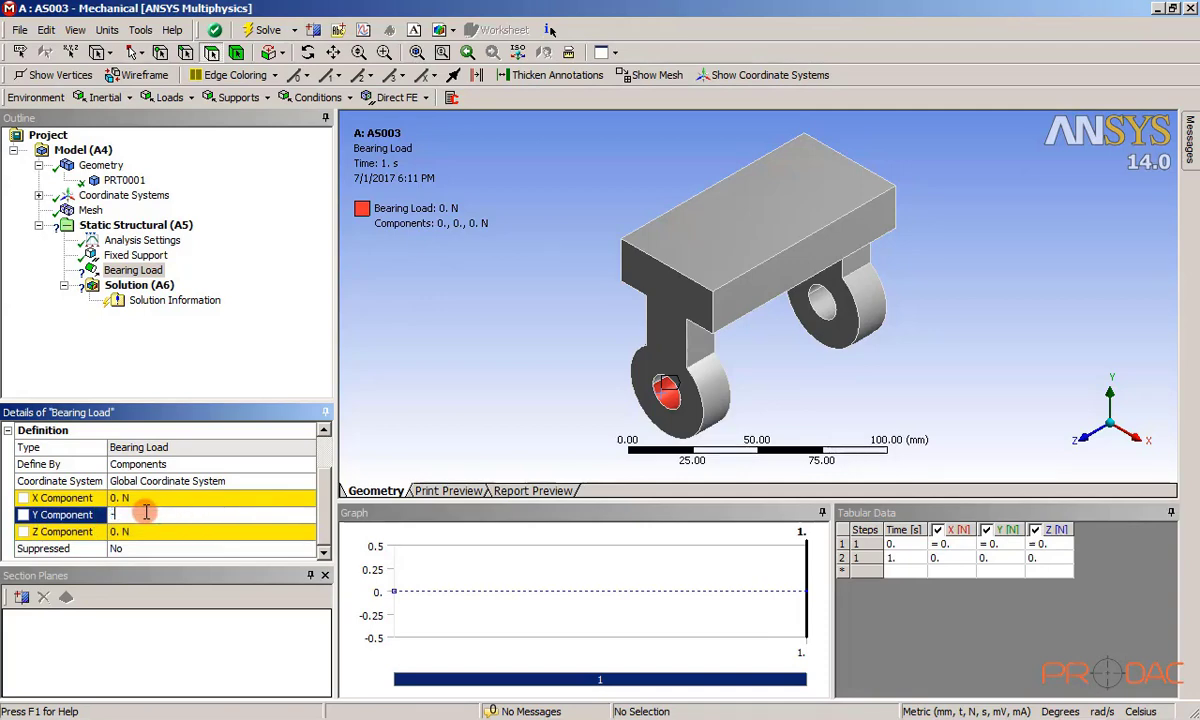
type("10")
key("Return")
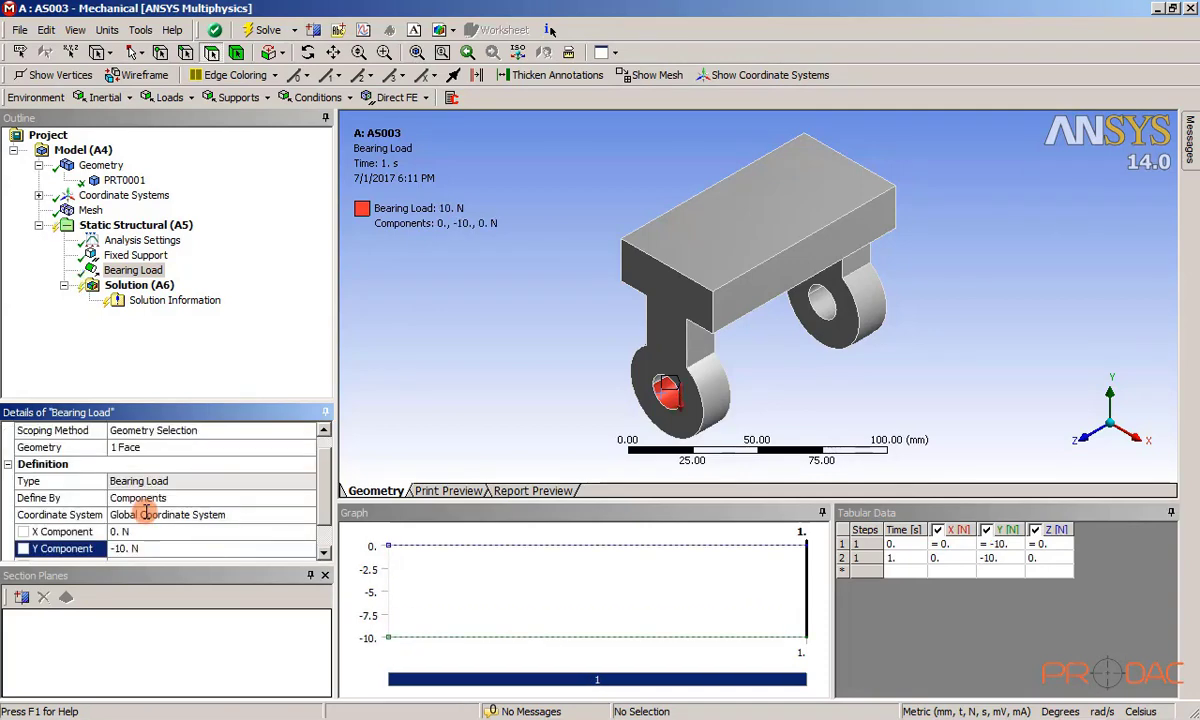
scroll(146, 513, "down", 1)
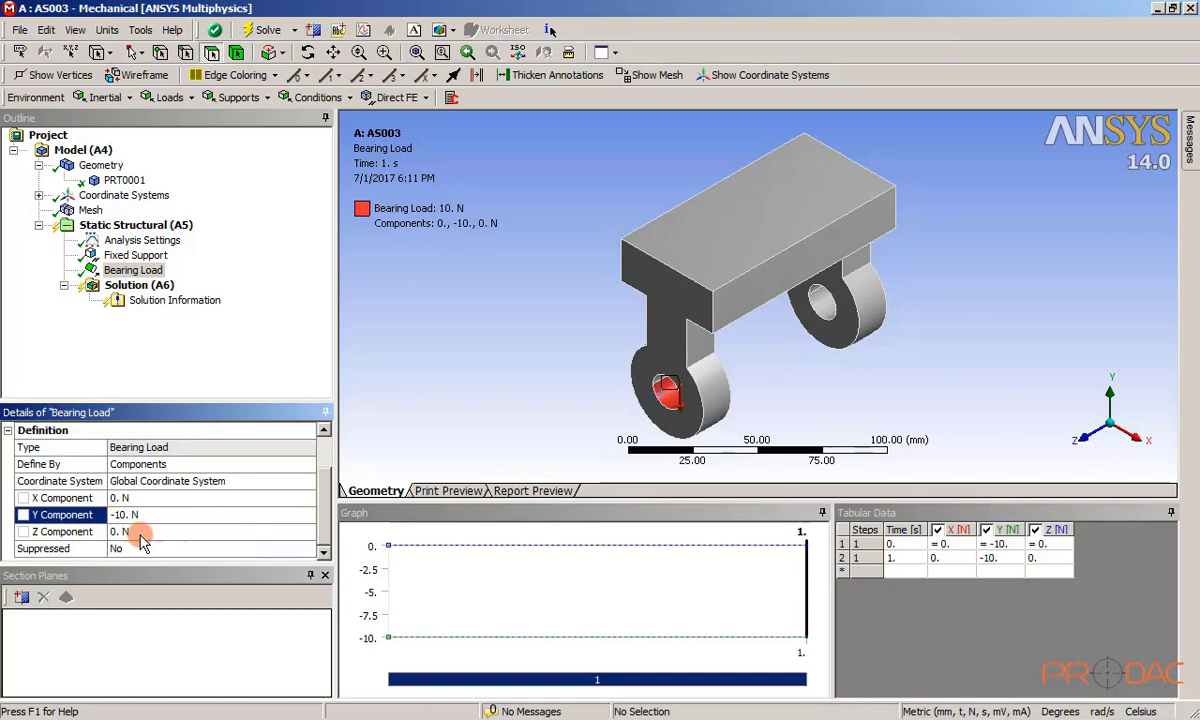
left_click(141, 532)
type("0")
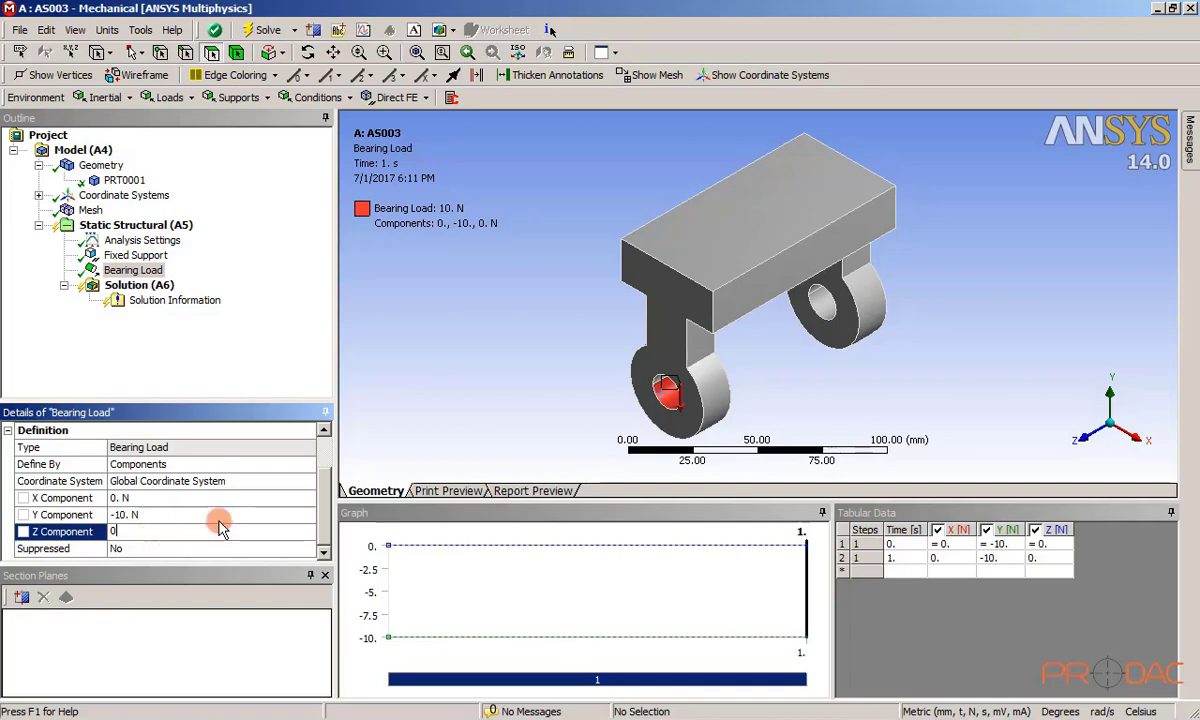
left_click(357, 455)
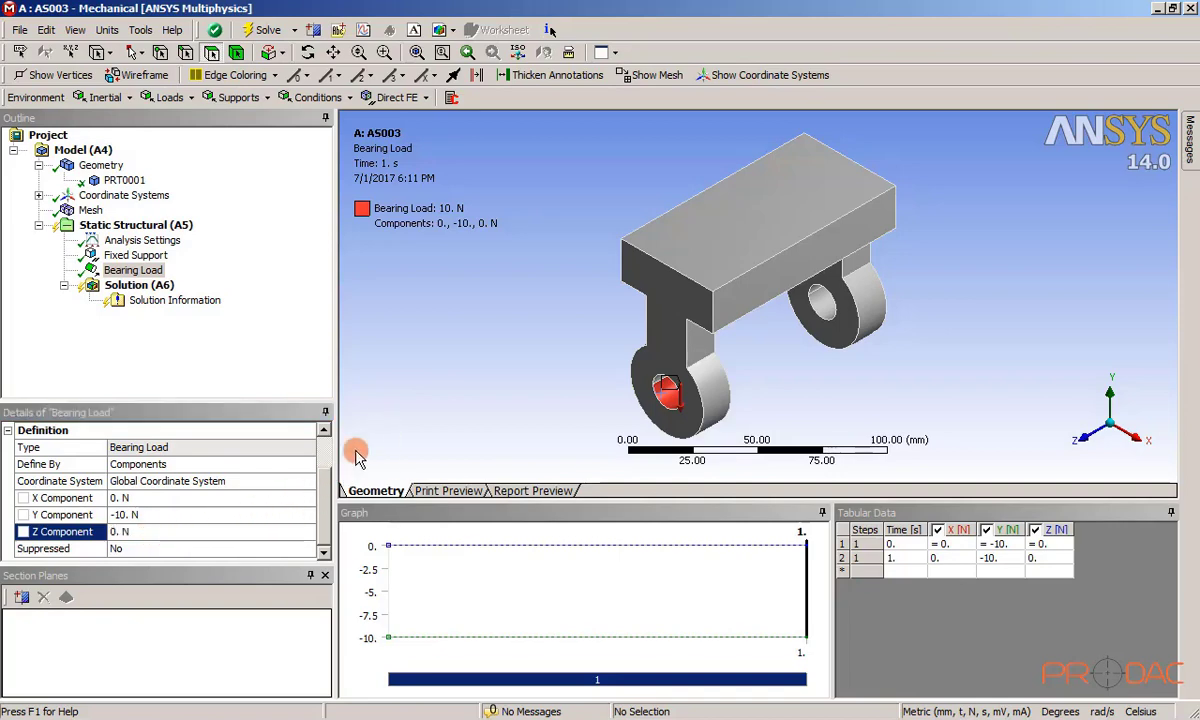
Add a second Bearing Load scoped to the right lug's hole face.
left_click(170, 98)
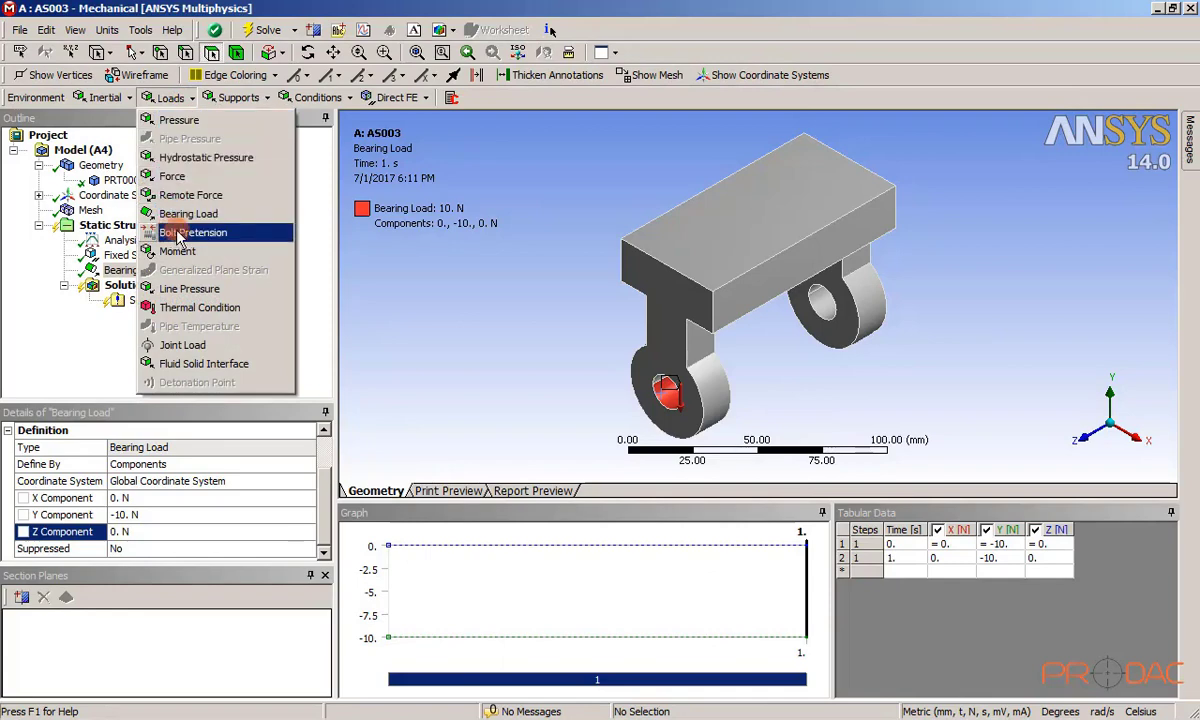
left_click(212, 213)
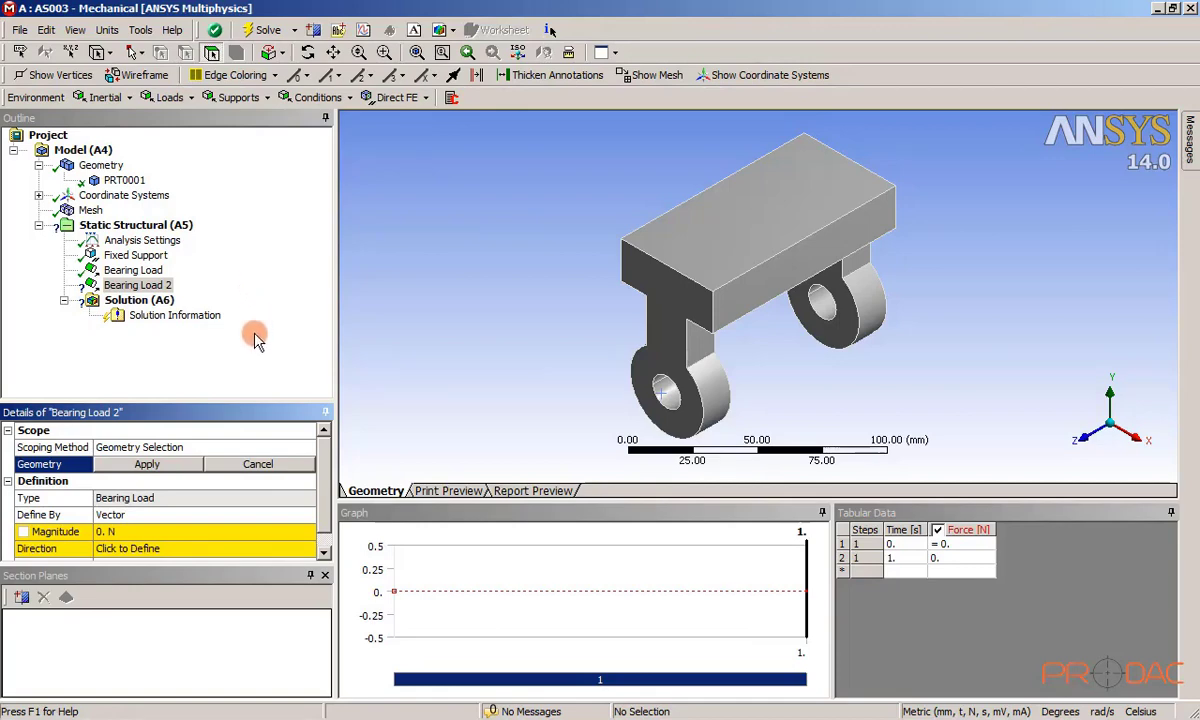
left_click(810, 322)
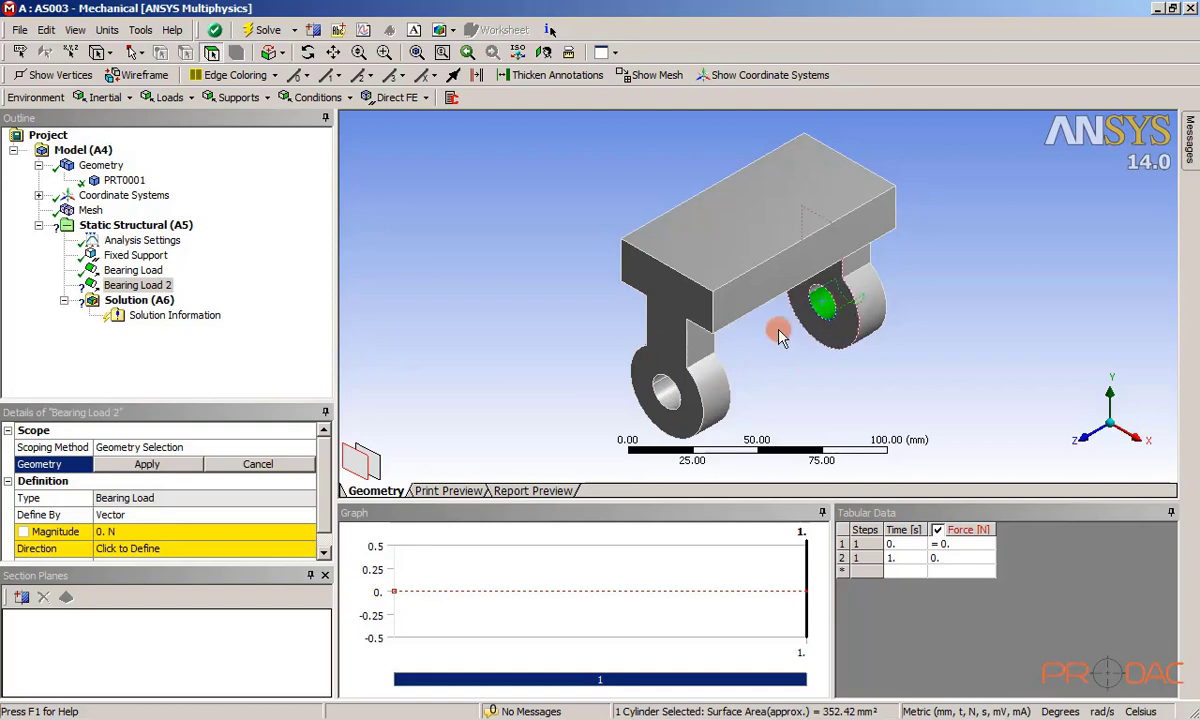
left_click(150, 464)
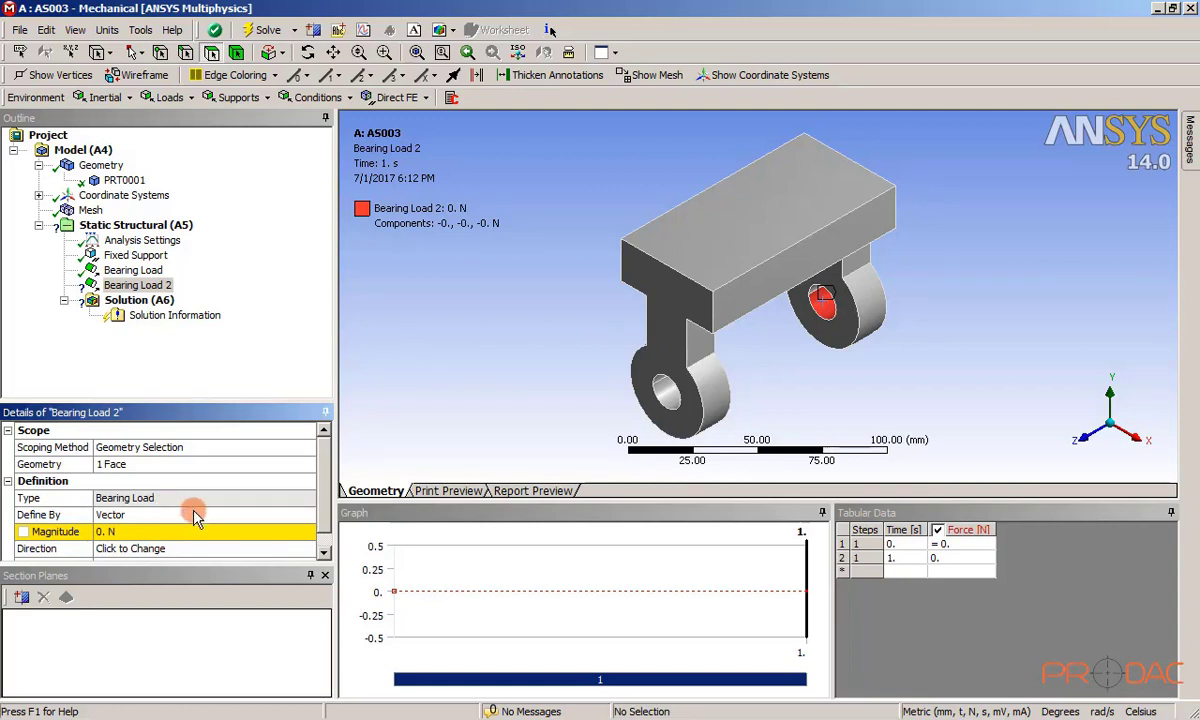
Define Bearing Load 2 by components: X 0 N, Y -10 N, Z 0 N.
left_click(288, 514)
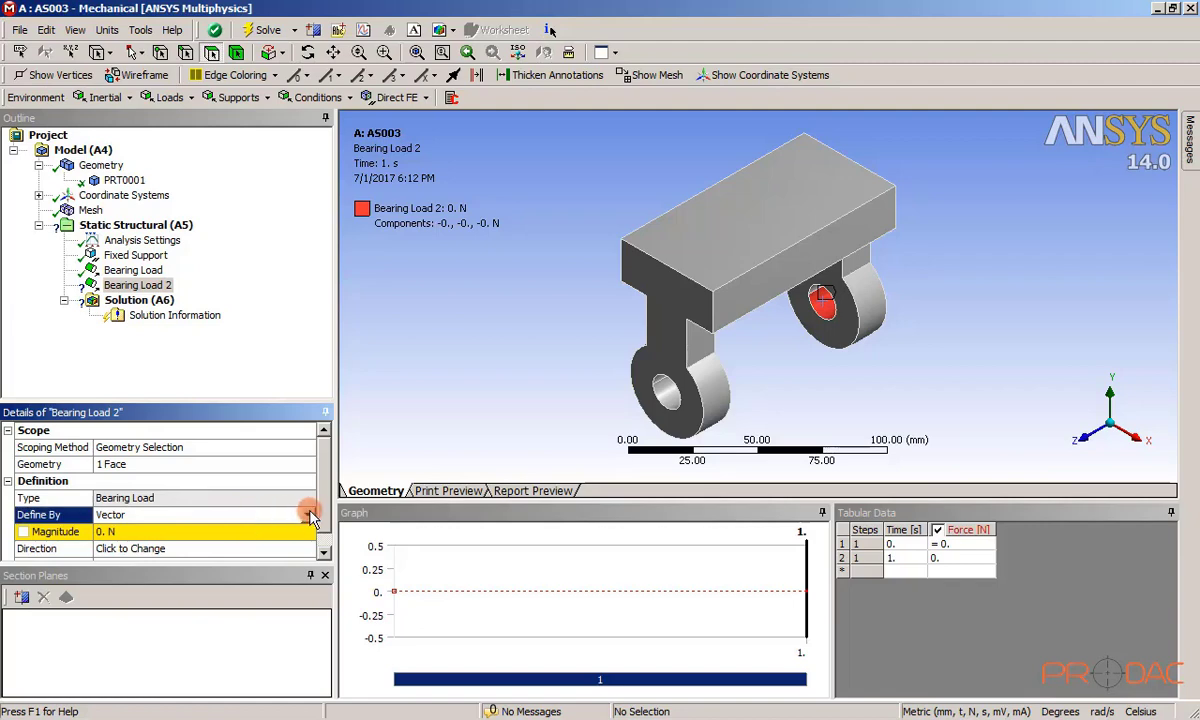
left_click(303, 514)
left_click(225, 530)
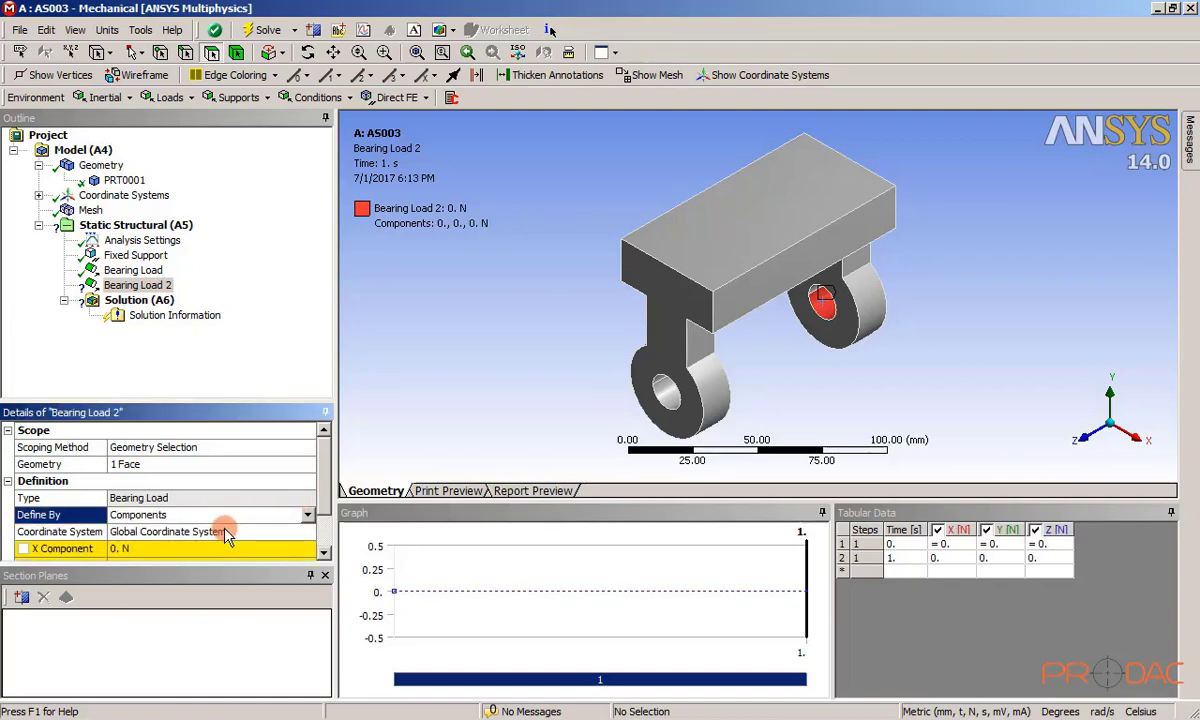
scroll(324, 550, "down", 2)
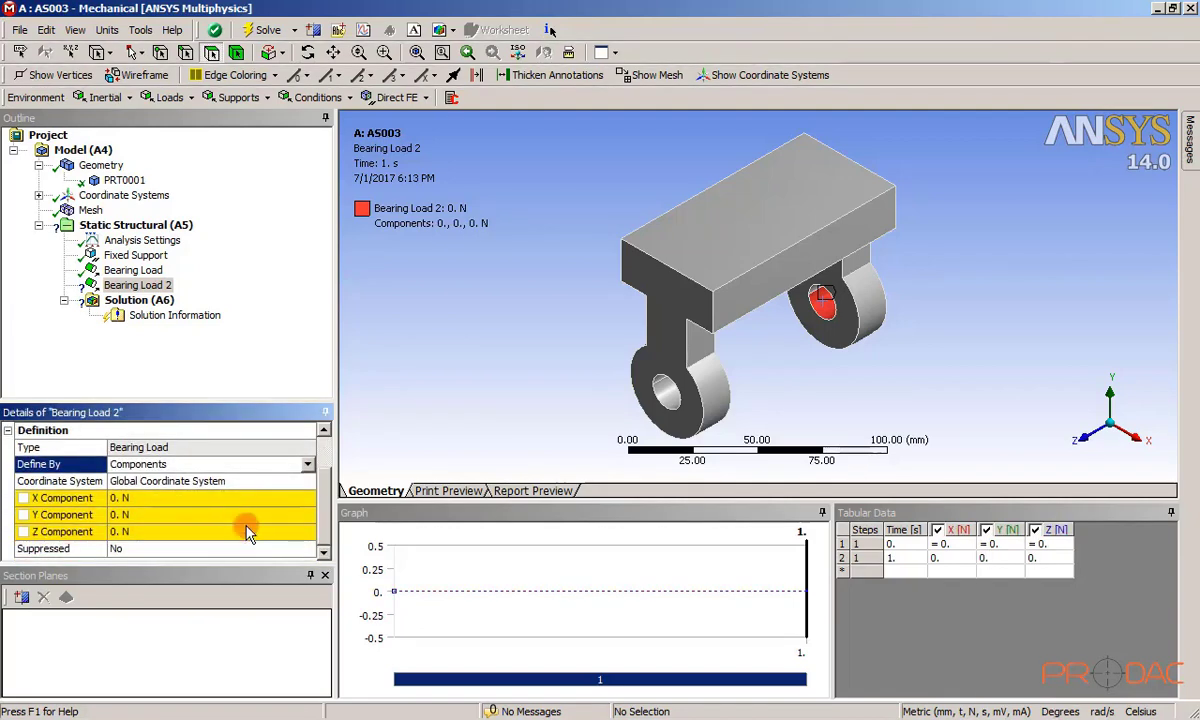
left_click(187, 498)
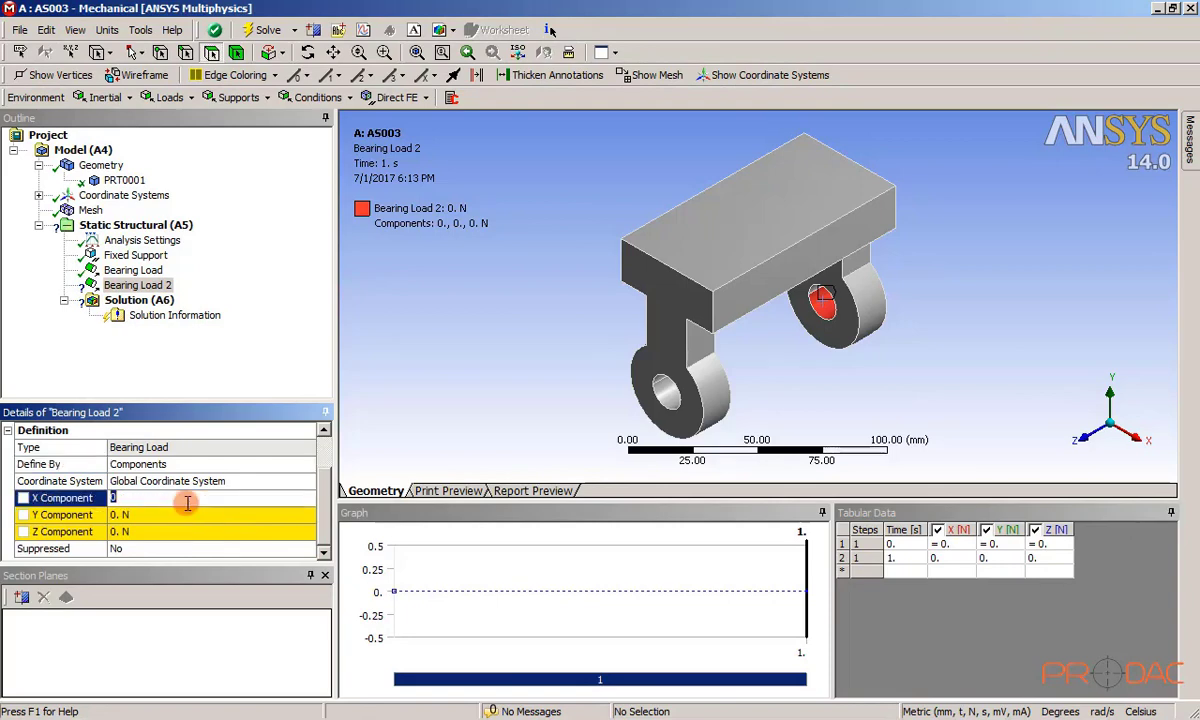
key("Return")
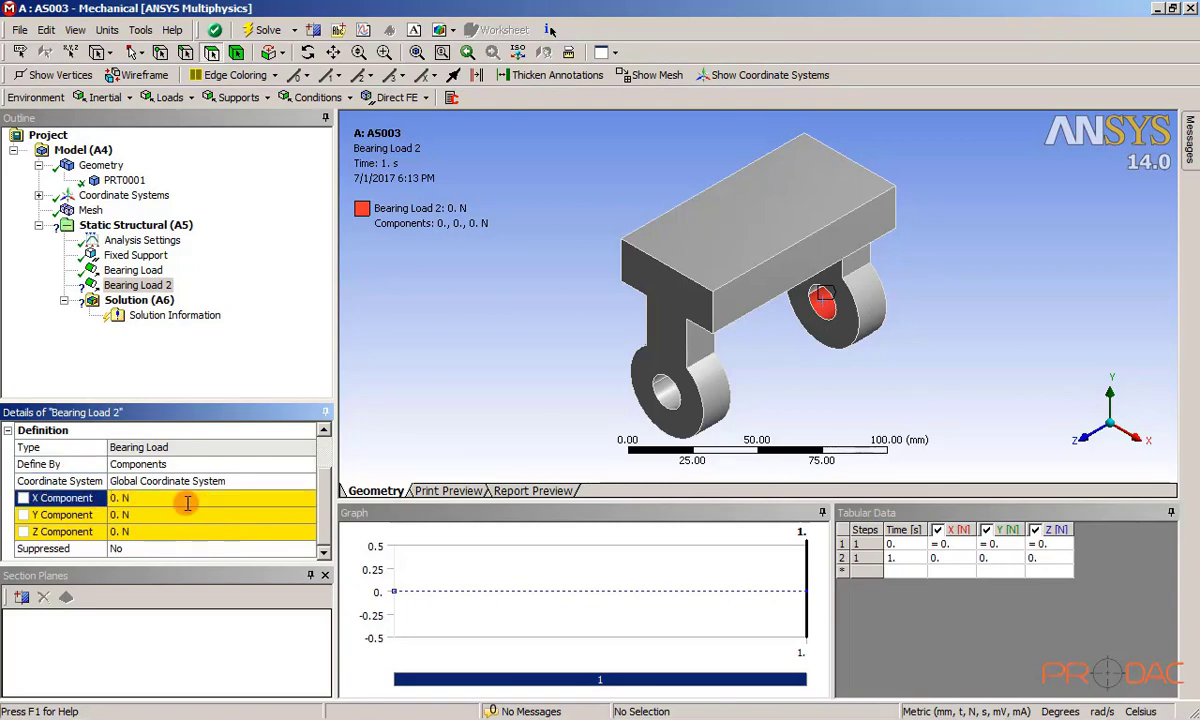
left_click(184, 513)
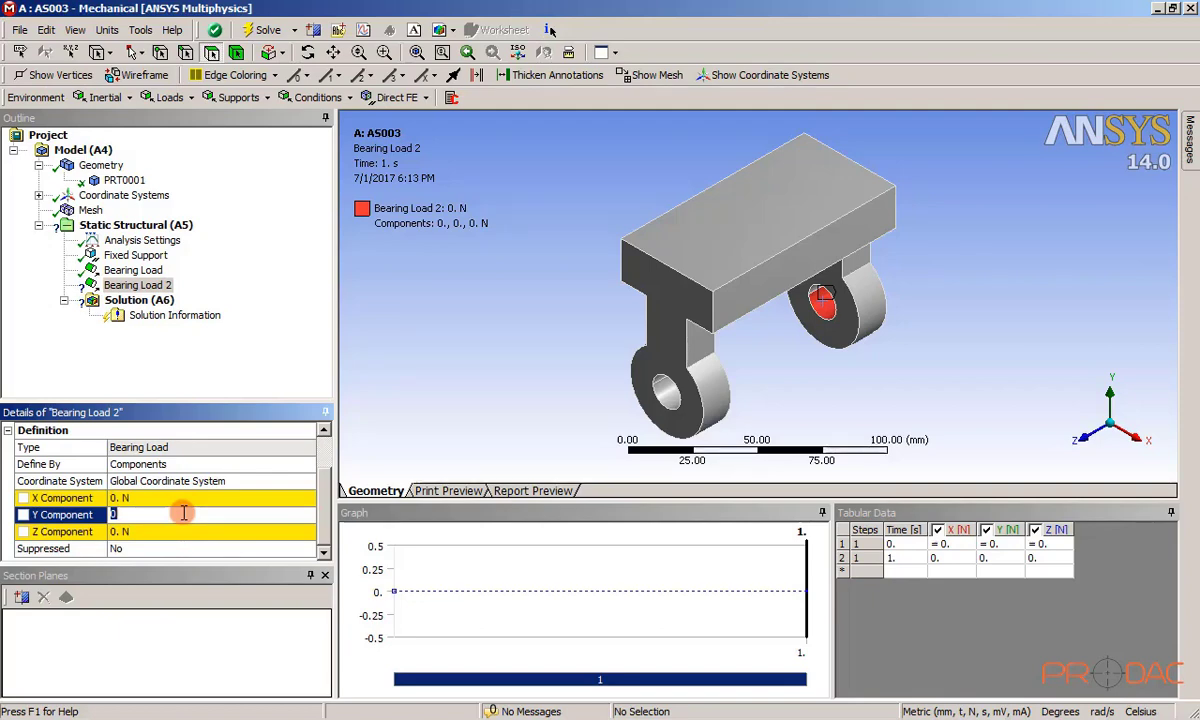
type("-10")
key("Return")
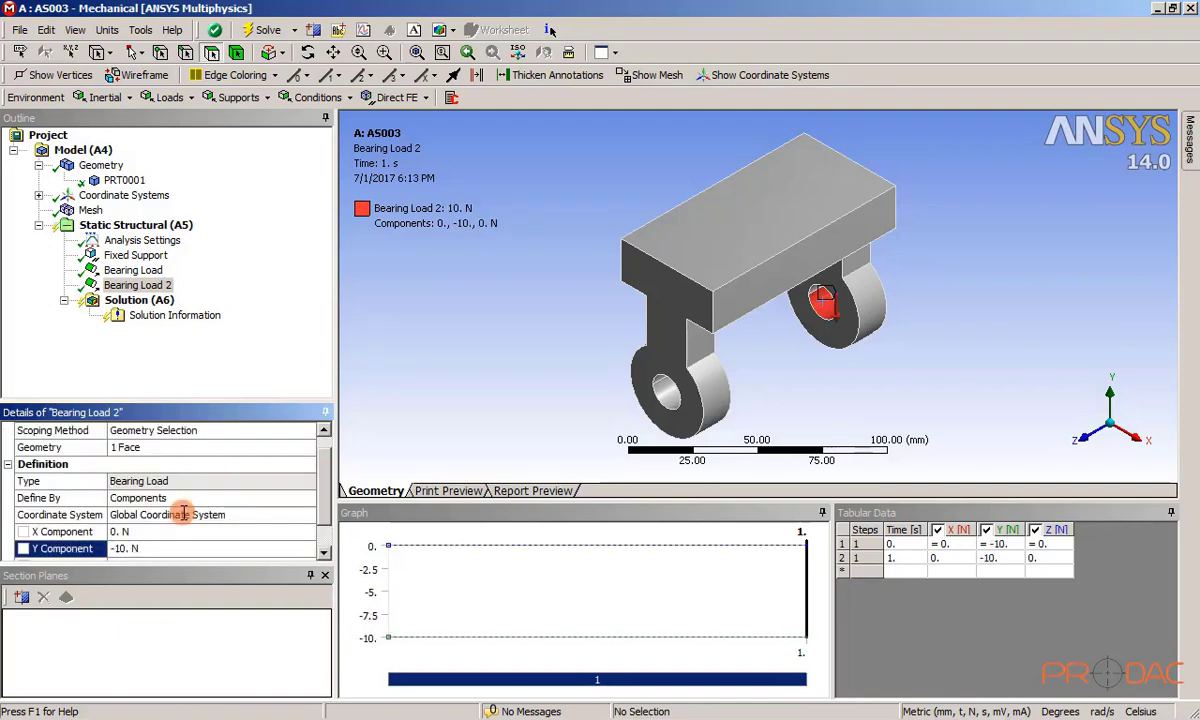
left_click(323, 552)
left_click(323, 552)
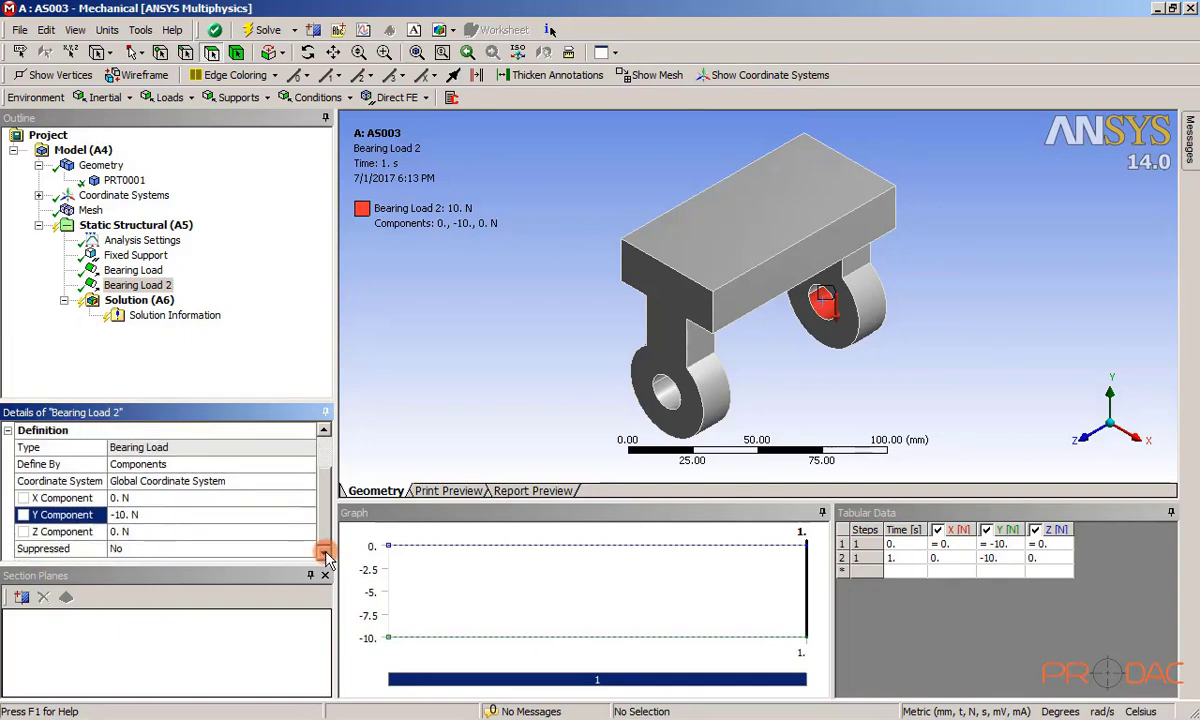
left_click(145, 531)
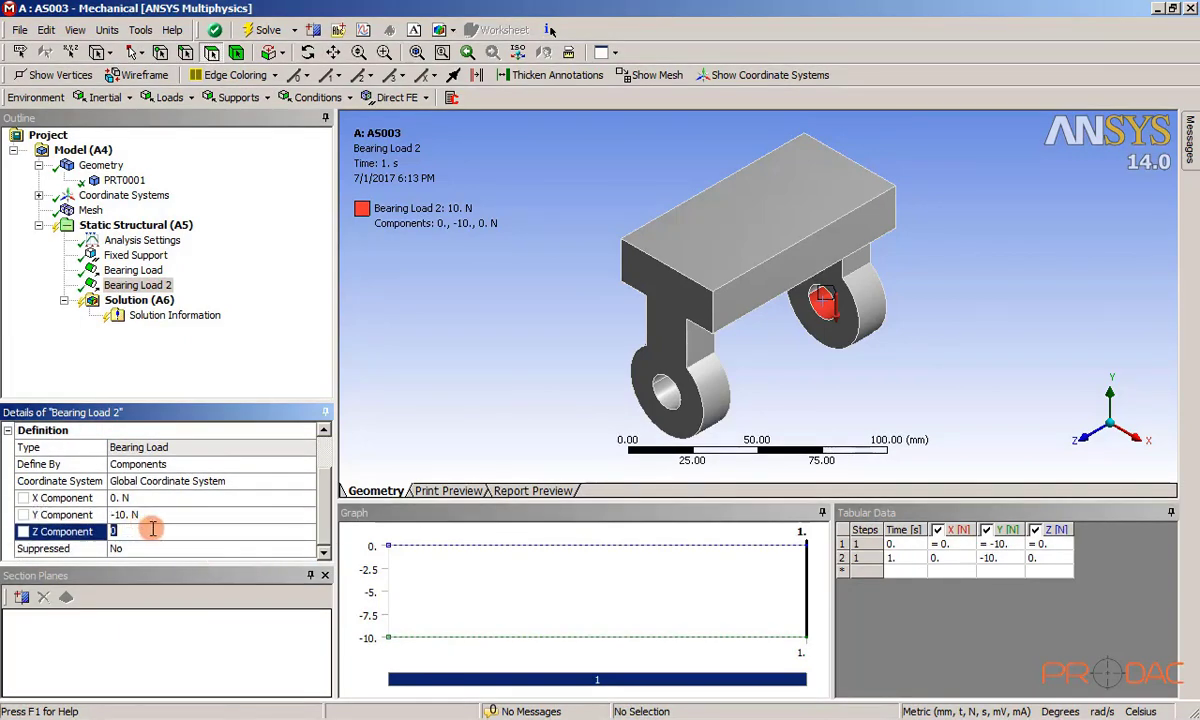
key("Return")
Add Total Deformation and Directional Deformation results to the solution.
left_click(373, 440)
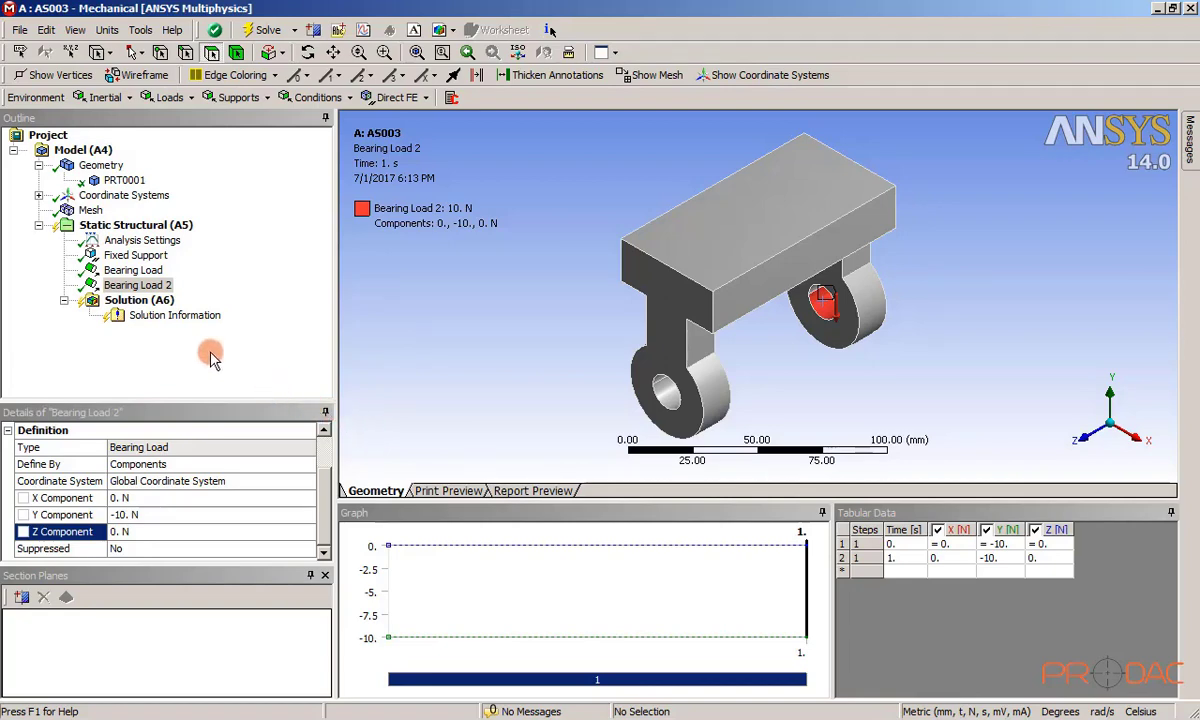
left_click(140, 301)
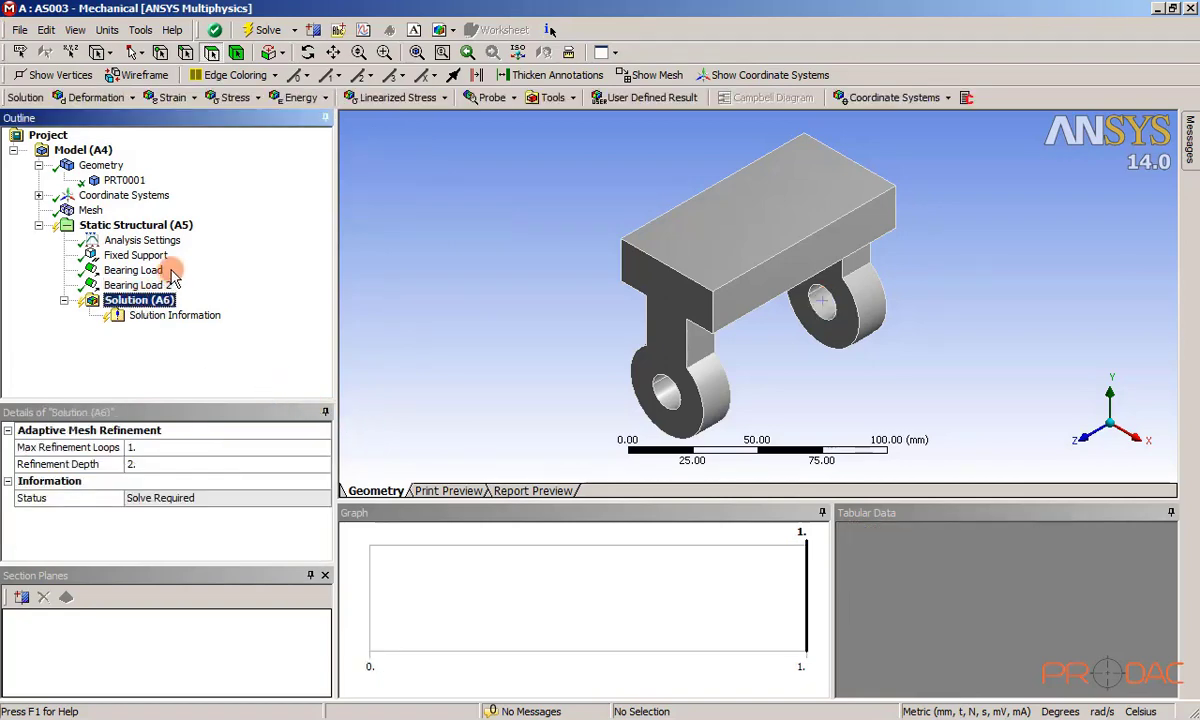
left_click(131, 98)
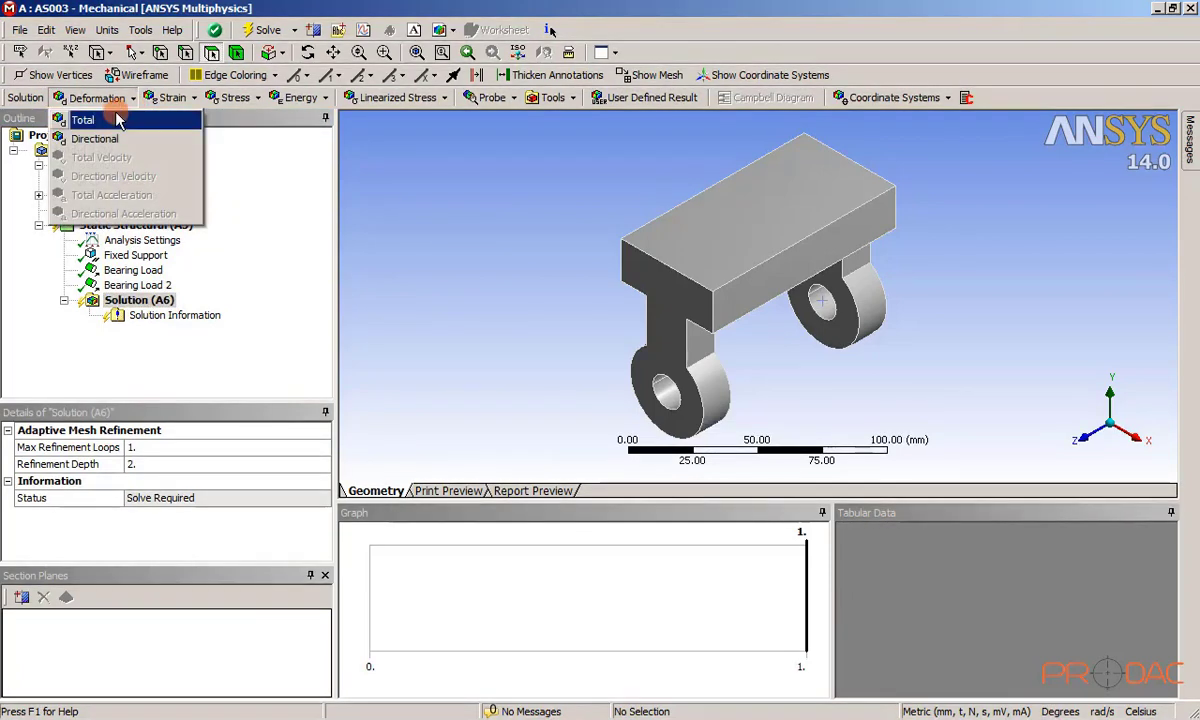
left_click(118, 120)
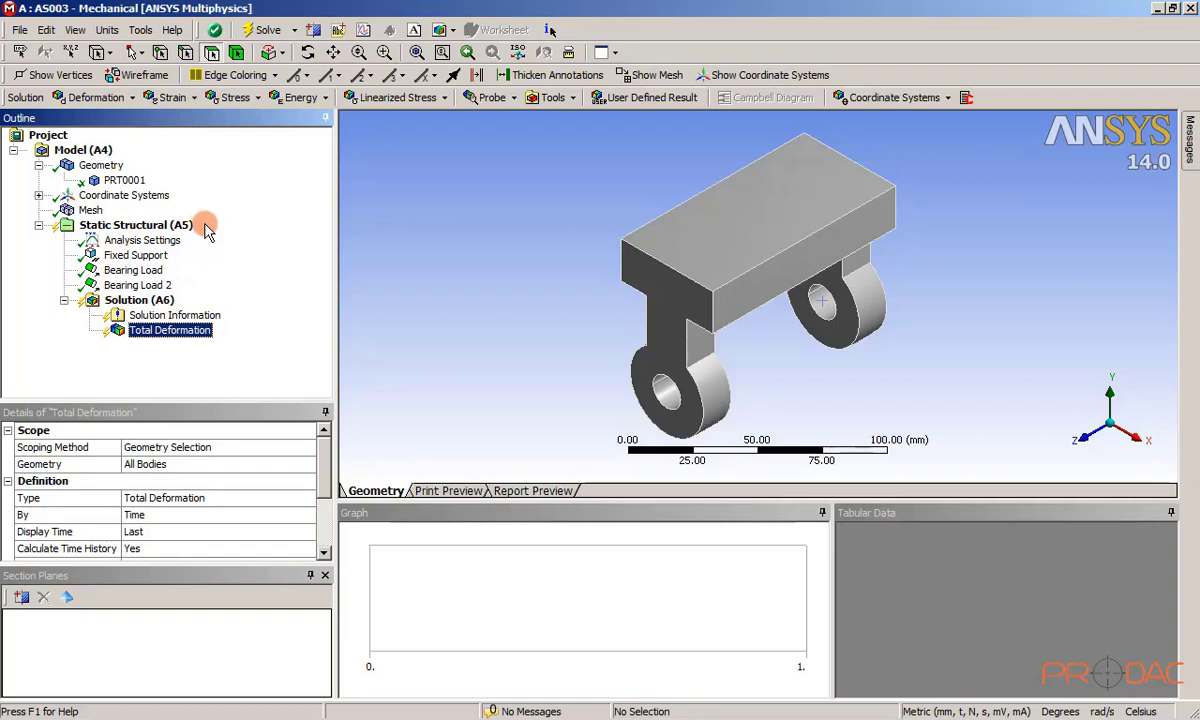
left_click(158, 302)
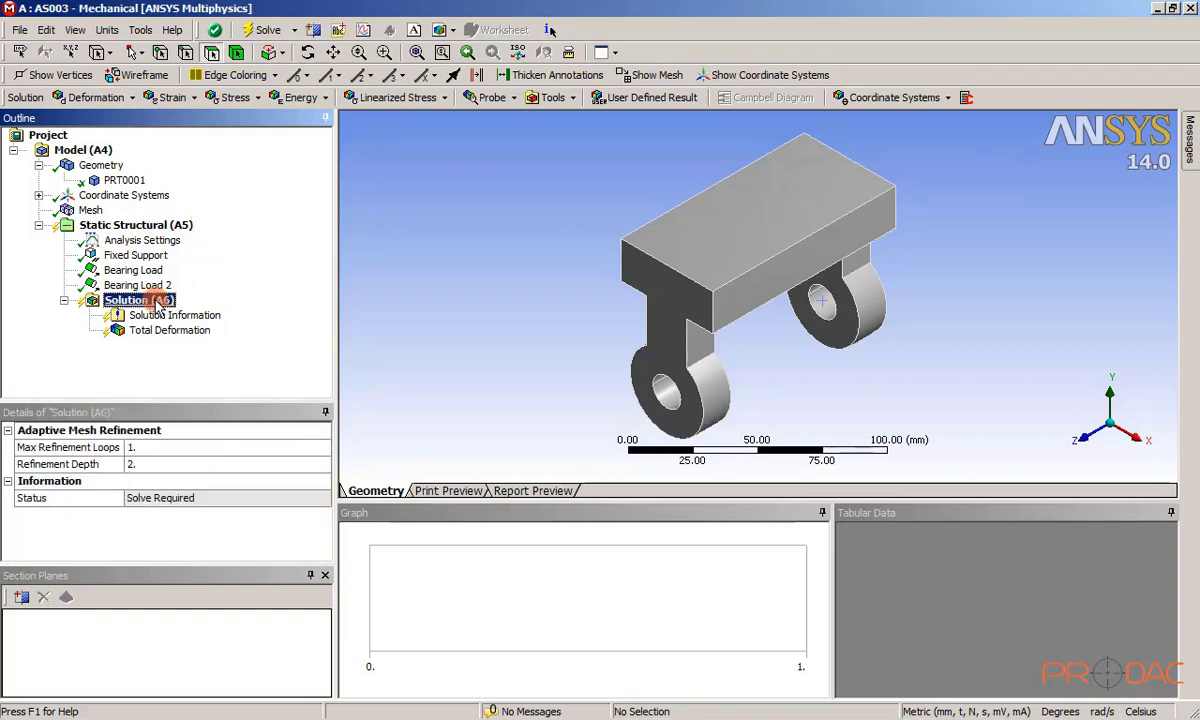
left_click(133, 98)
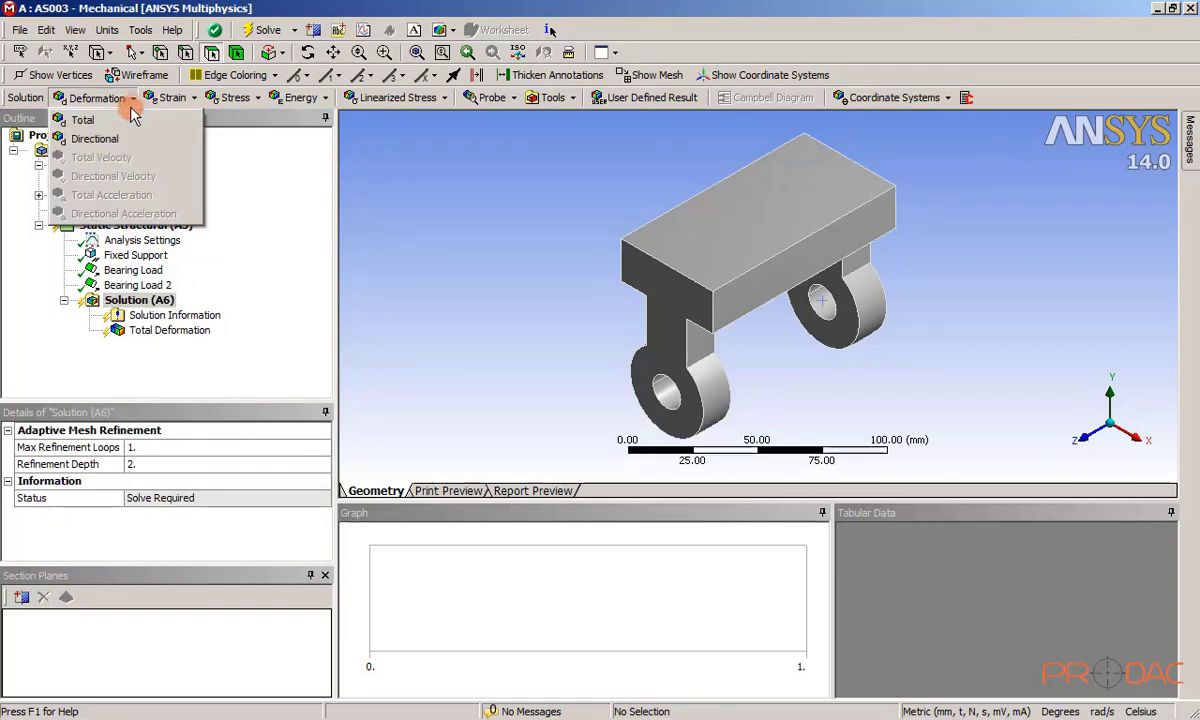
left_click(119, 142)
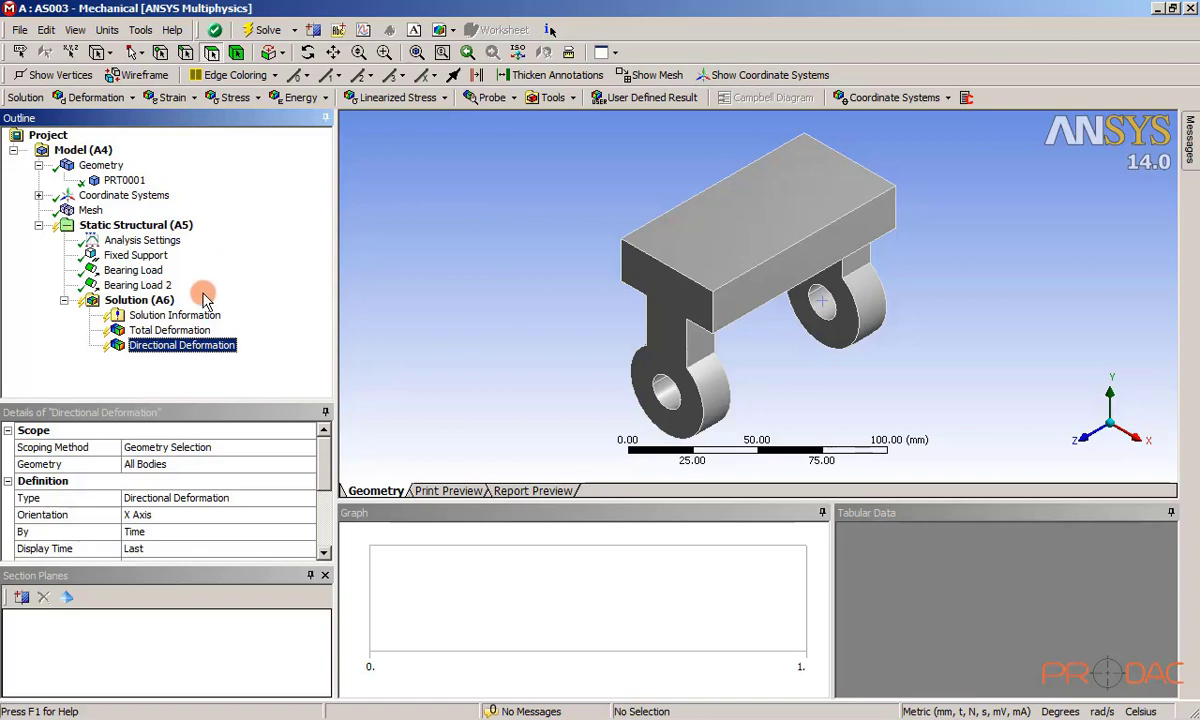
Add Equivalent Elastic Strain and Equivalent von-Mises Stress results to the solution.
left_click(167, 305)
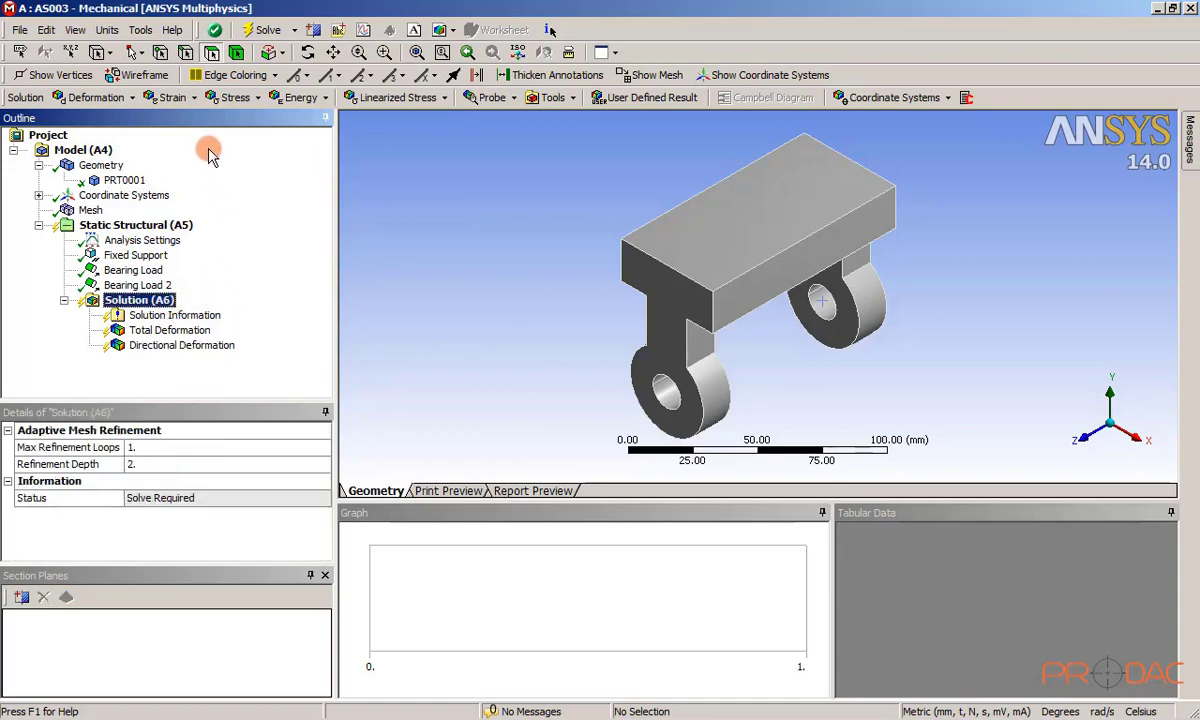
left_click(196, 99)
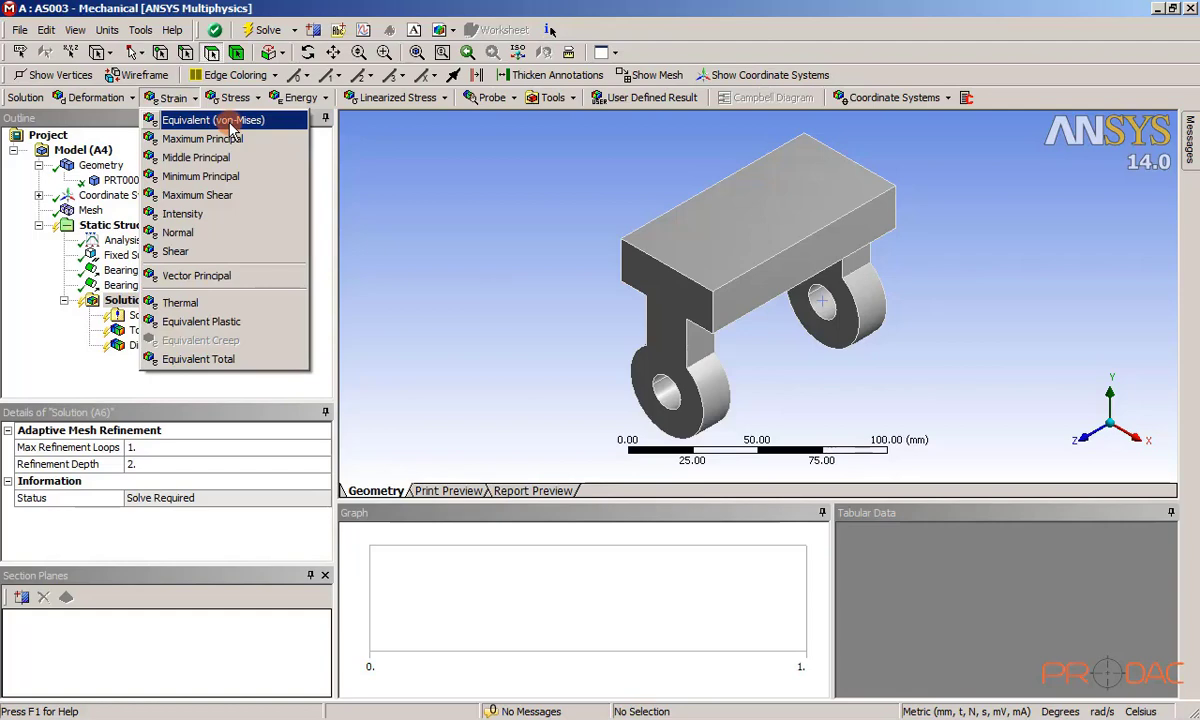
left_click(232, 121)
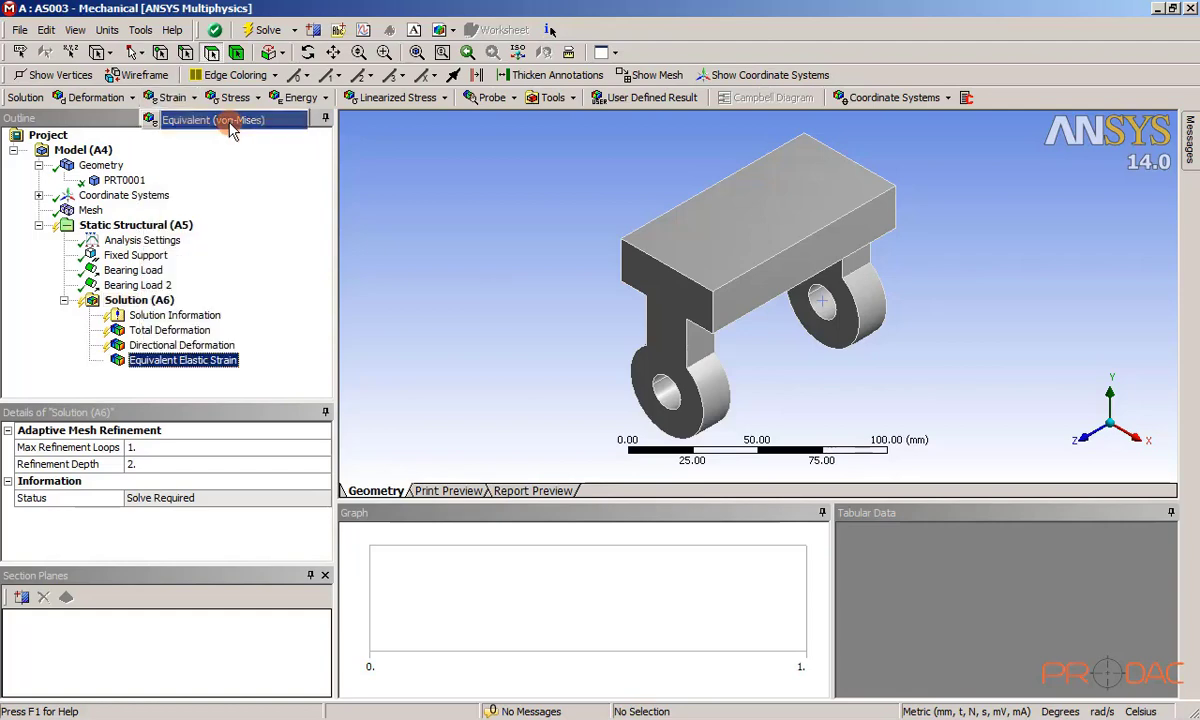
left_click(153, 300)
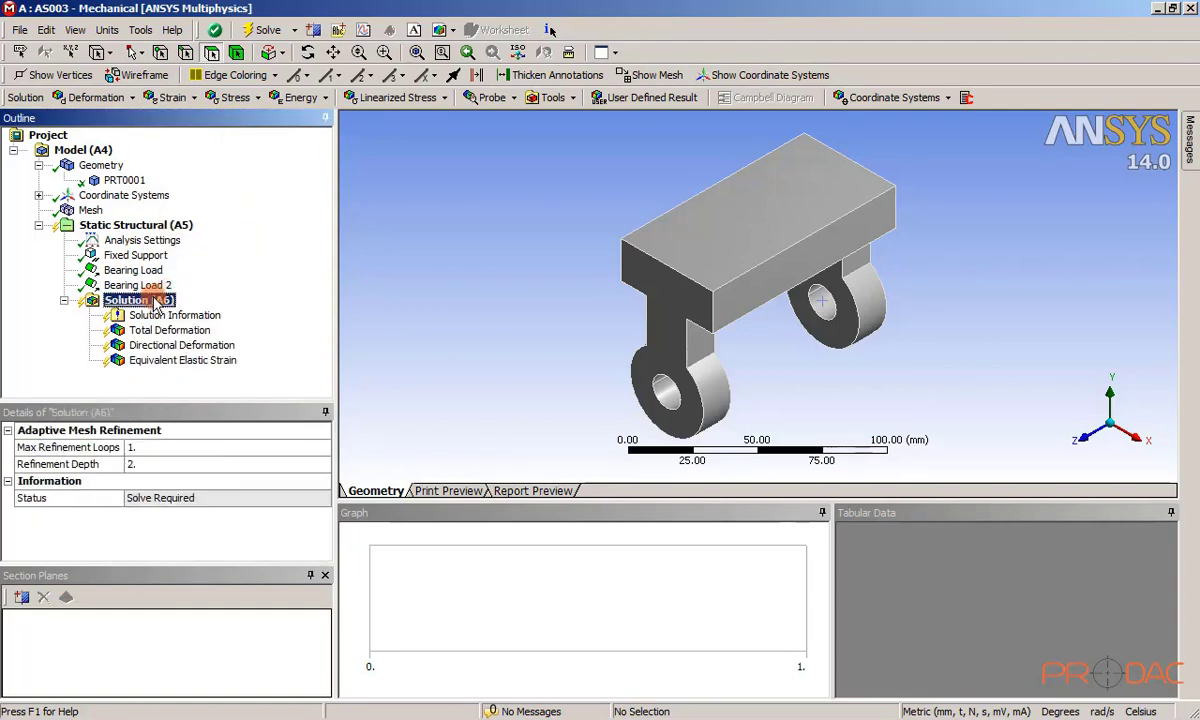
left_click(256, 104)
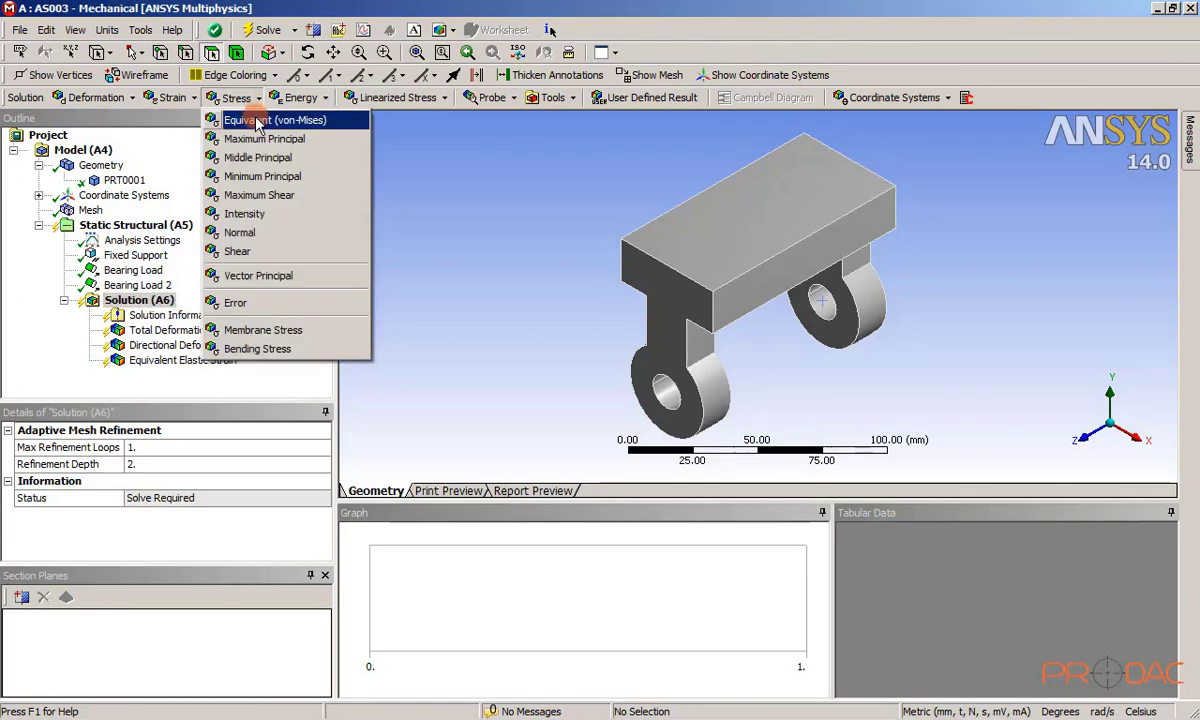
left_click(260, 121)
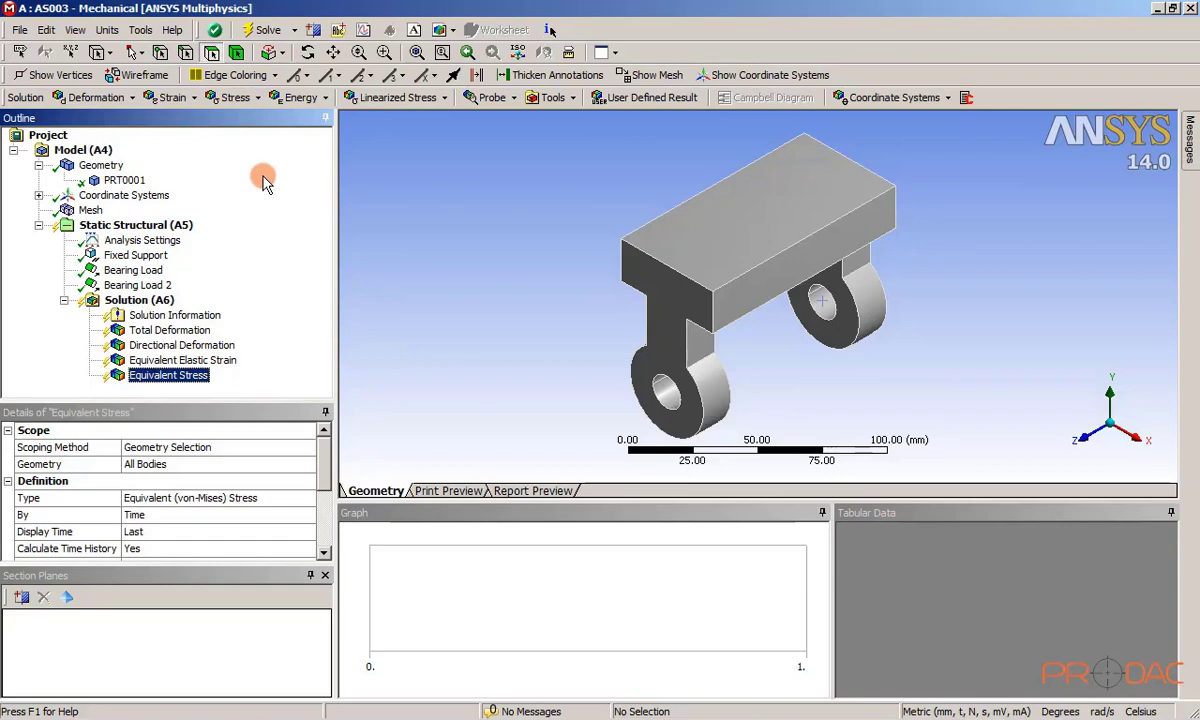
Solve the bracket and animate the Equivalent Stress contour (peak 0.1096 MPa), orbiting to view the lug ends.
left_click(268, 32)
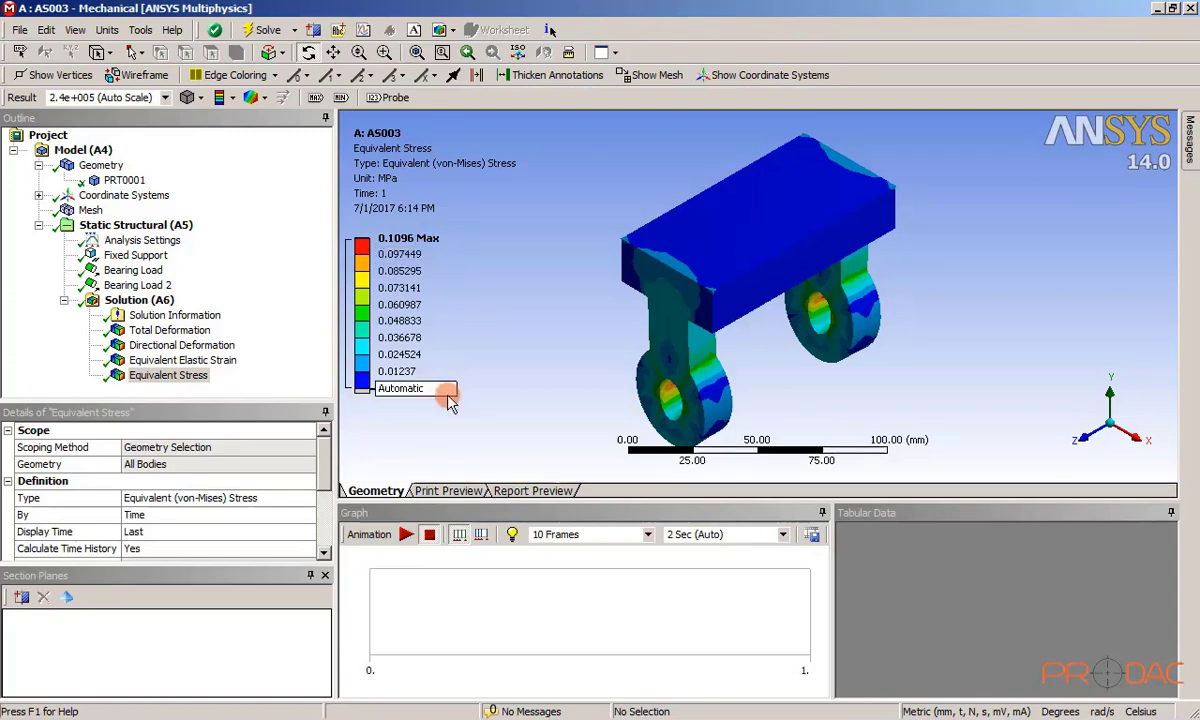
left_click(407, 535)
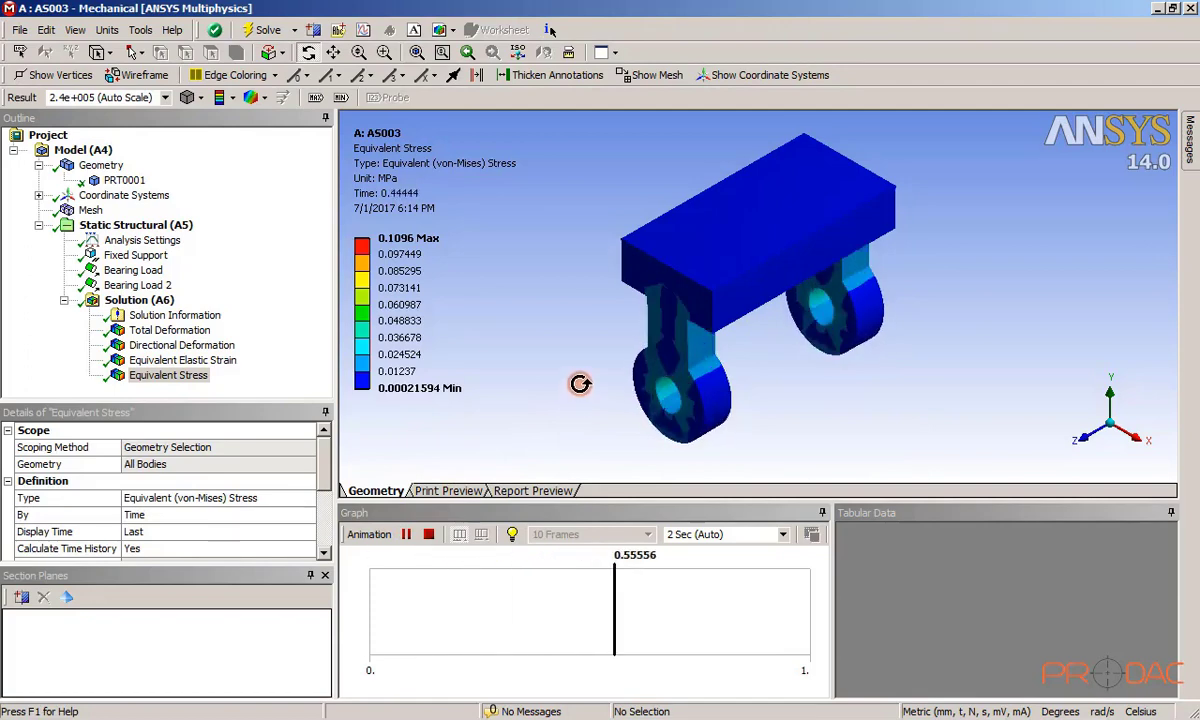
mouse_move(566, 383)
left_mouse_down()
mouse_move(567, 316)
mouse_move(726, 260)
mouse_move(705, 260)
mouse_move(763, 341)
left_mouse_up()
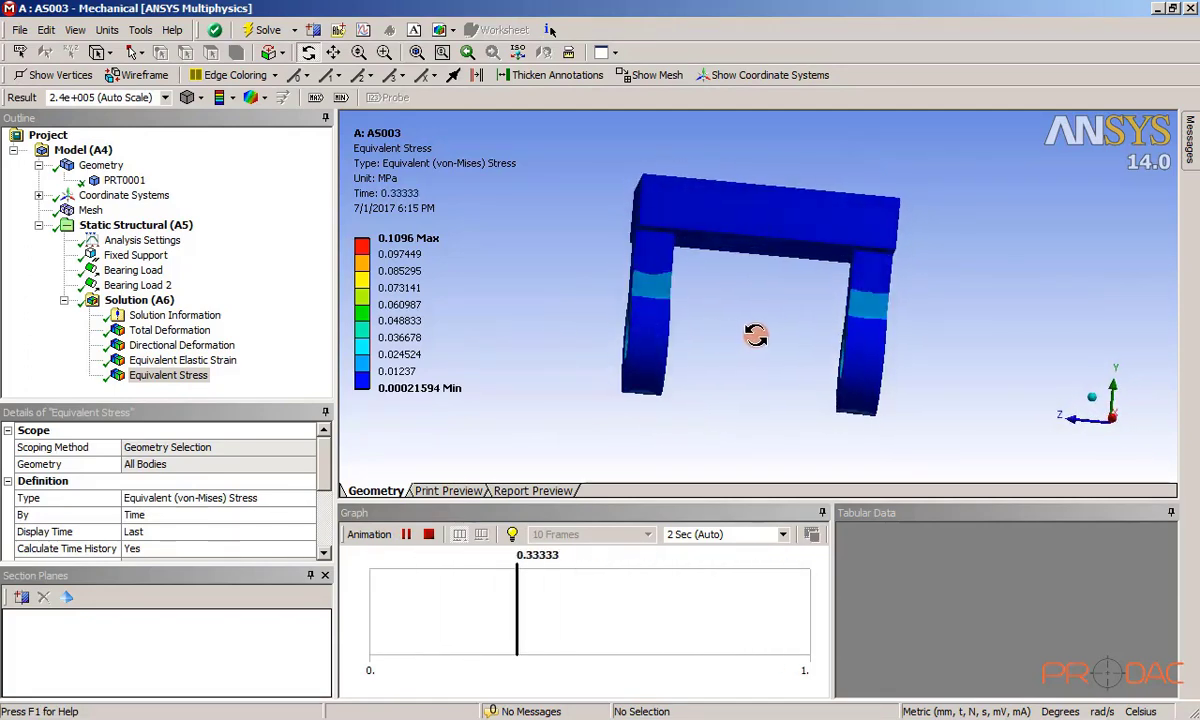
left_click_drag(758, 409, 1041, 345)
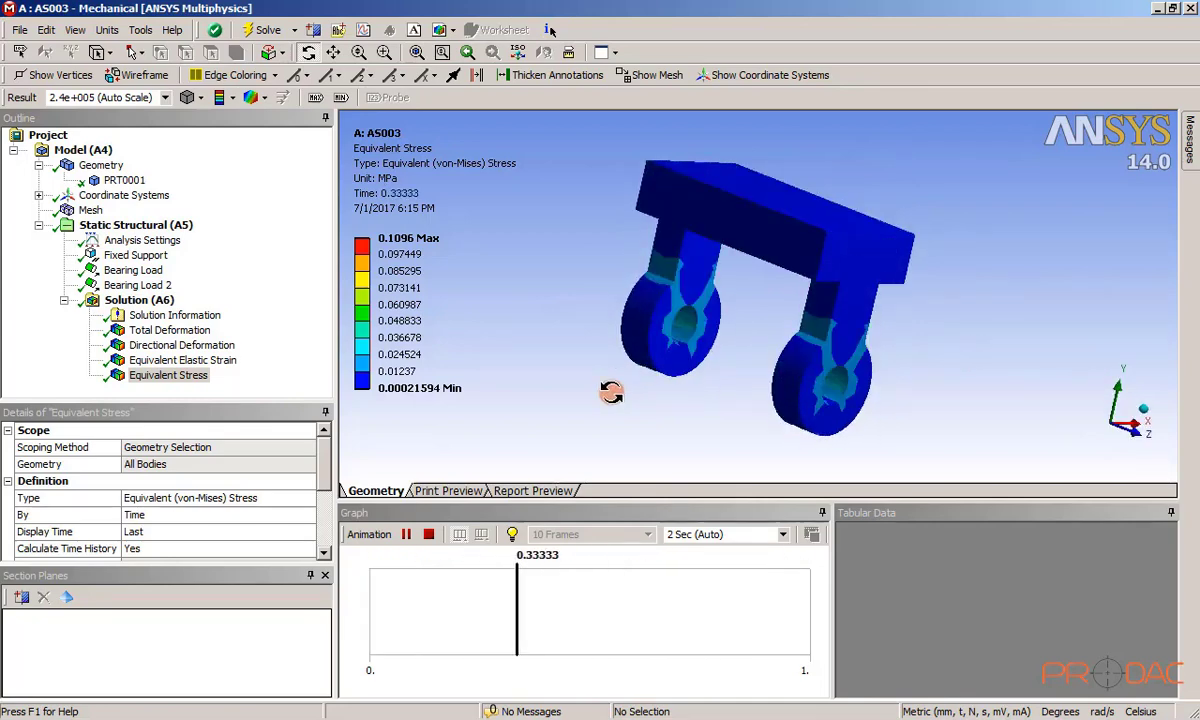
Animate the Equivalent Elastic Strain result while orbiting the model.
left_click(212, 362)
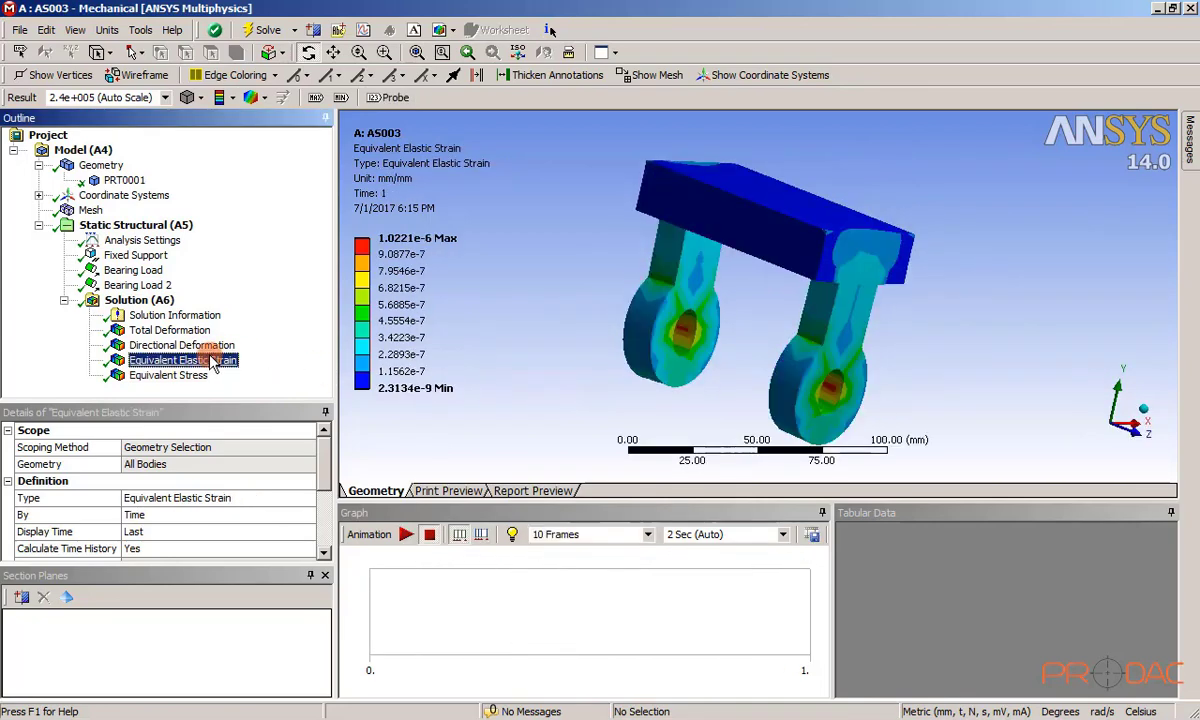
left_click(407, 536)
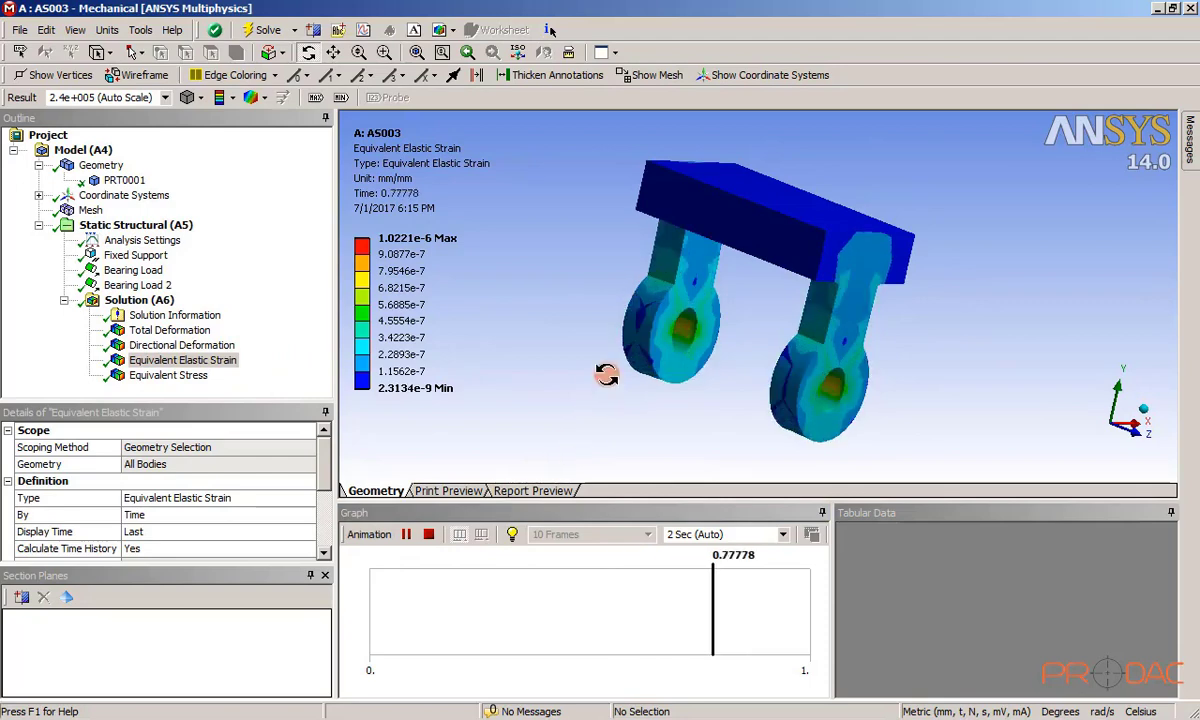
mouse_move(736, 369)
left_mouse_down()
mouse_move(825, 386)
mouse_move(536, 390)
mouse_move(541, 420)
left_mouse_up()
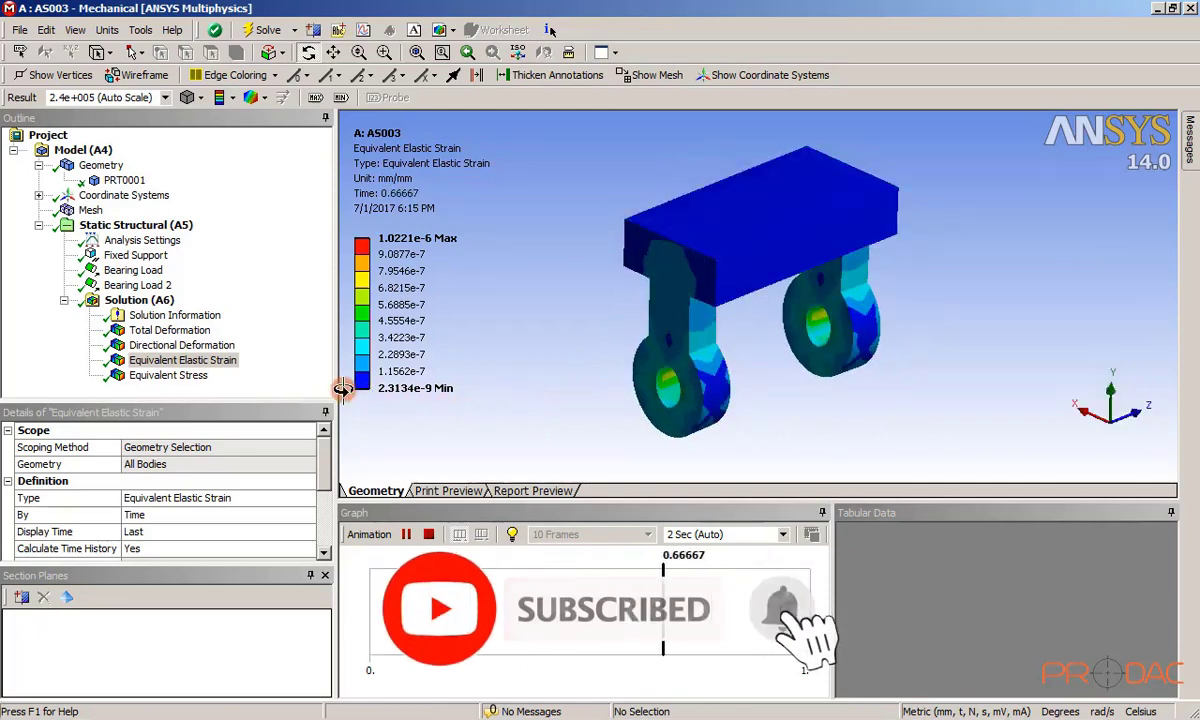
Display and animate the Directional Deformation result.
left_click(205, 347)
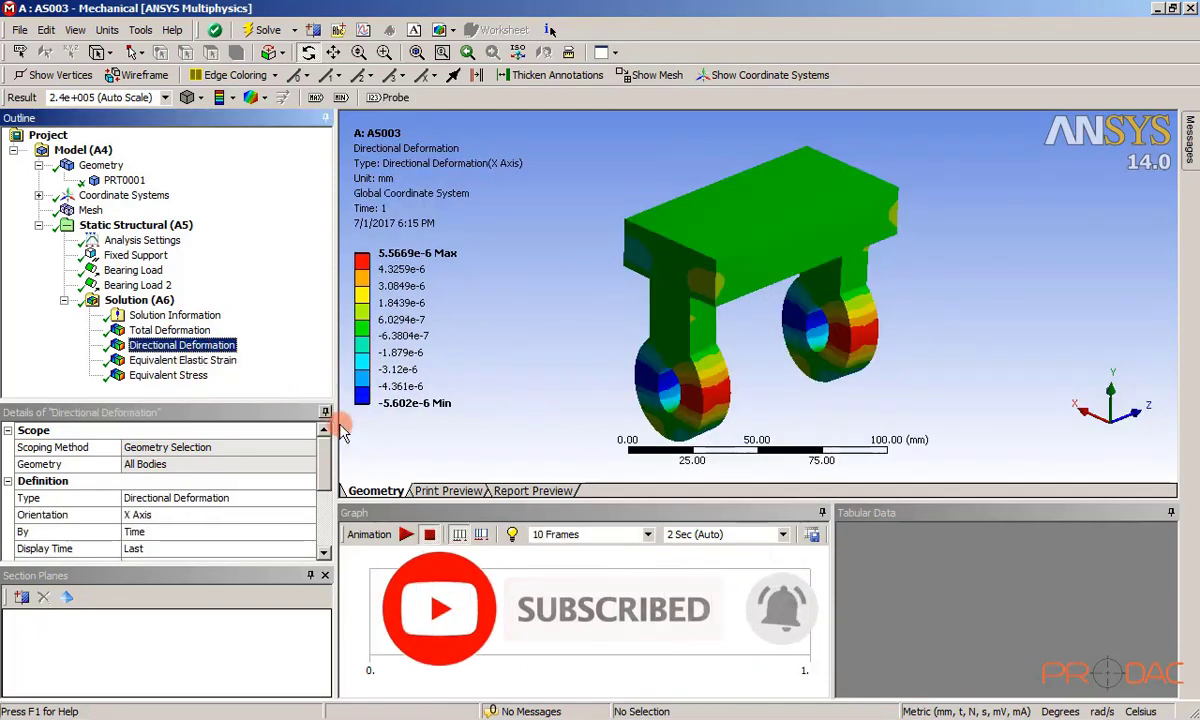
left_click(404, 537)
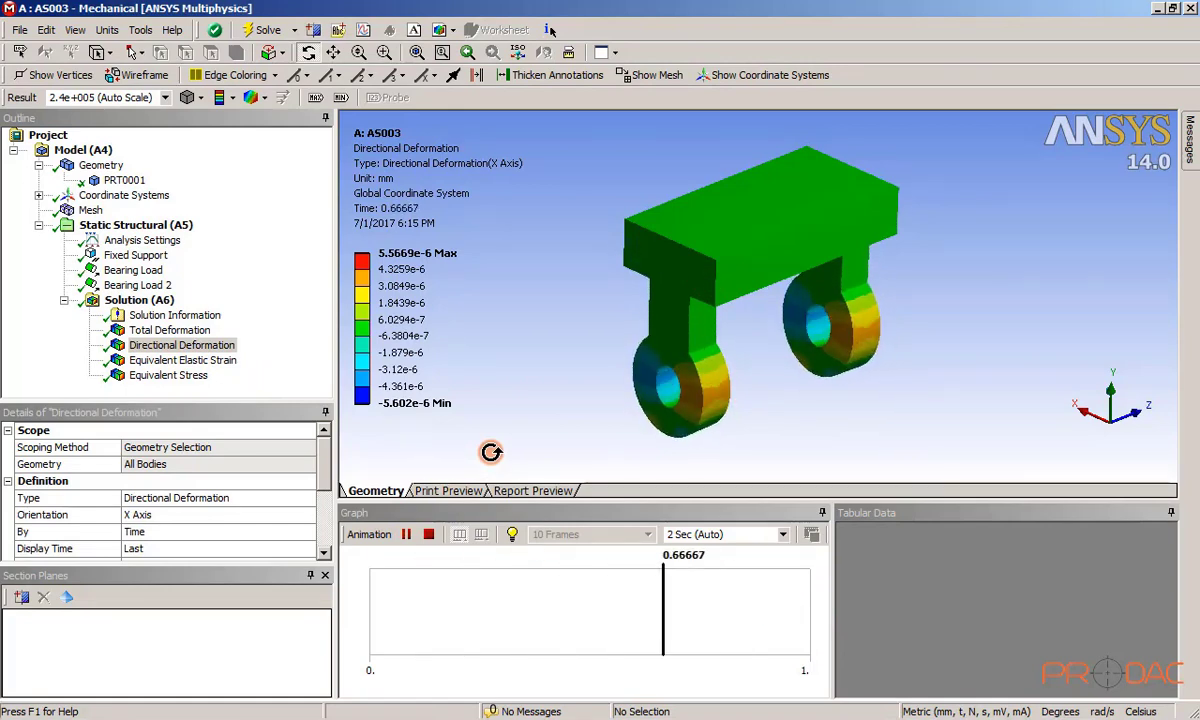
left_click(222, 369)
Animate the Total Deformation result (peak 2.9722e-5 mm), then stop it partway through.
left_click(186, 332)
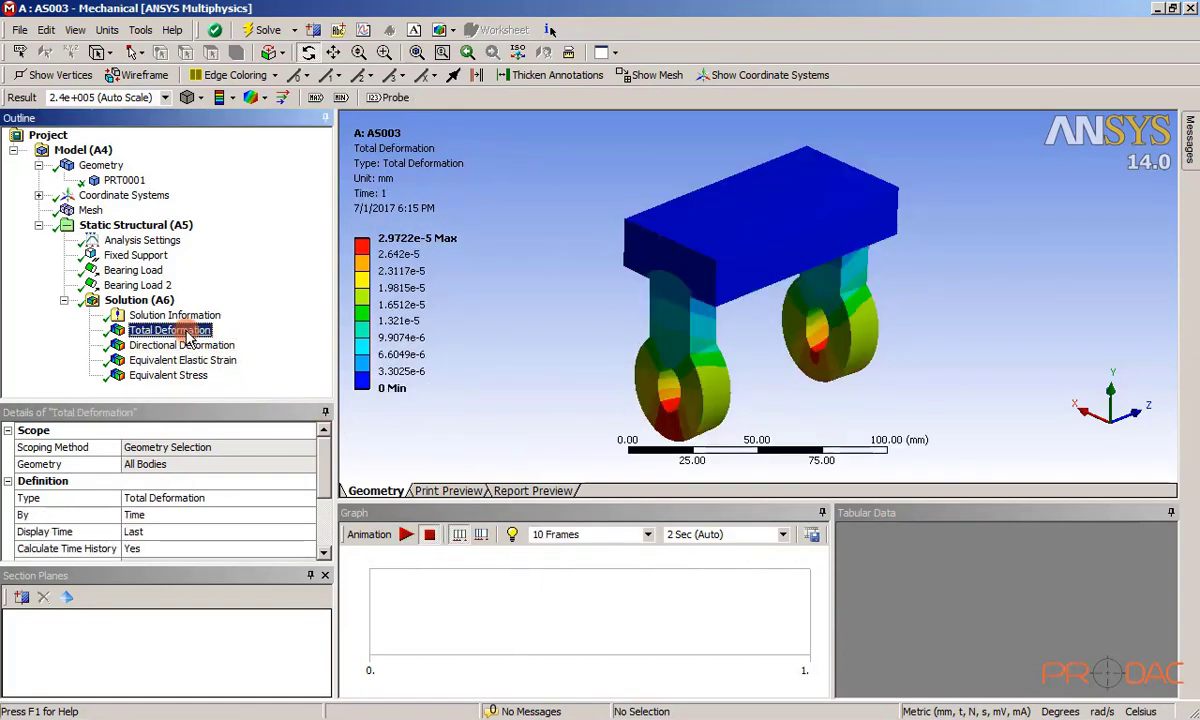
left_click(404, 534)
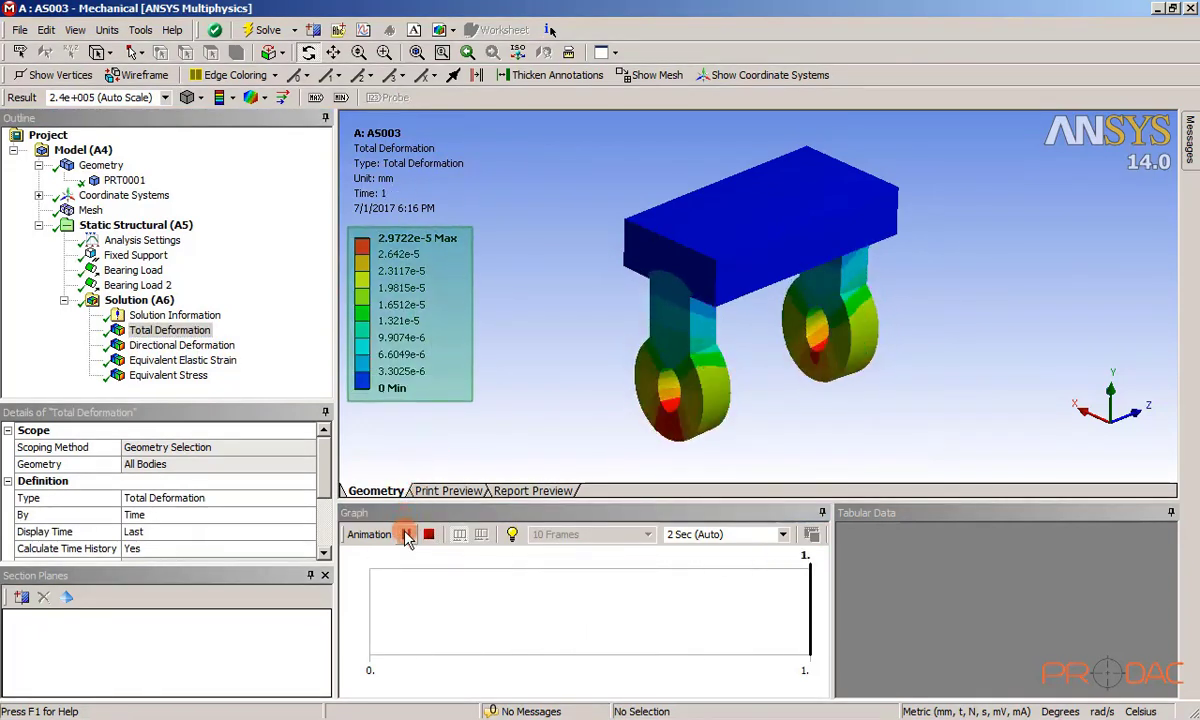
left_click(406, 534)
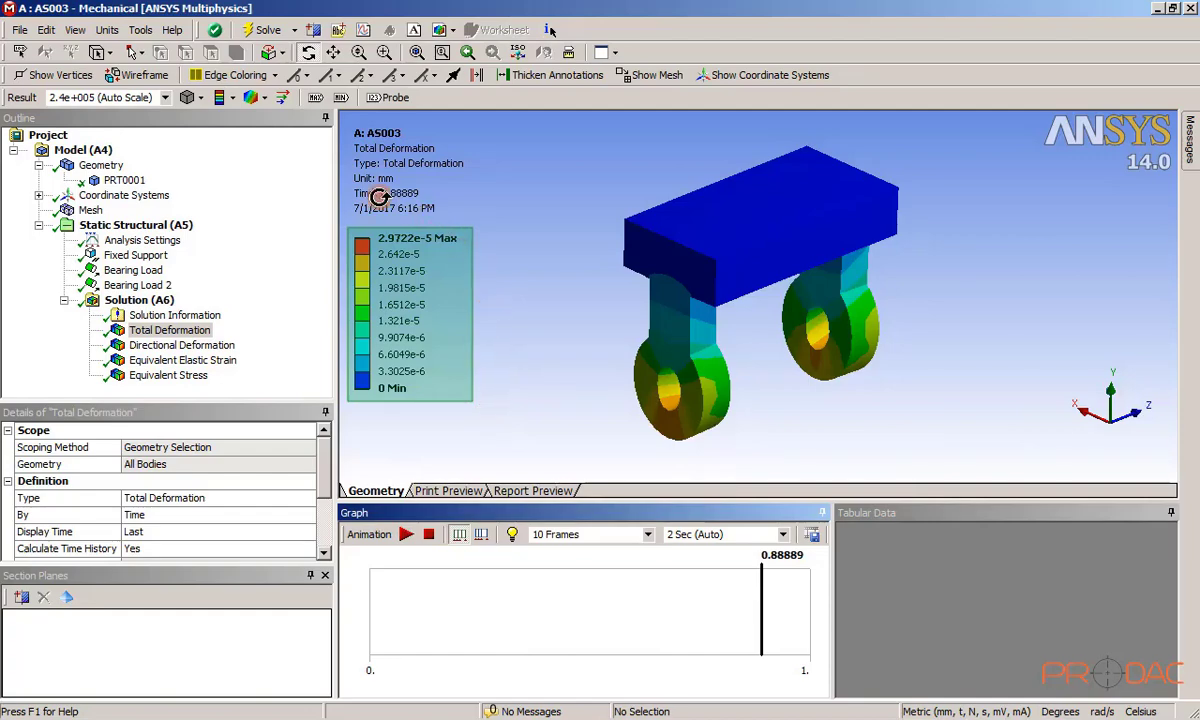
left_click(20, 30)
left_click(60, 72)
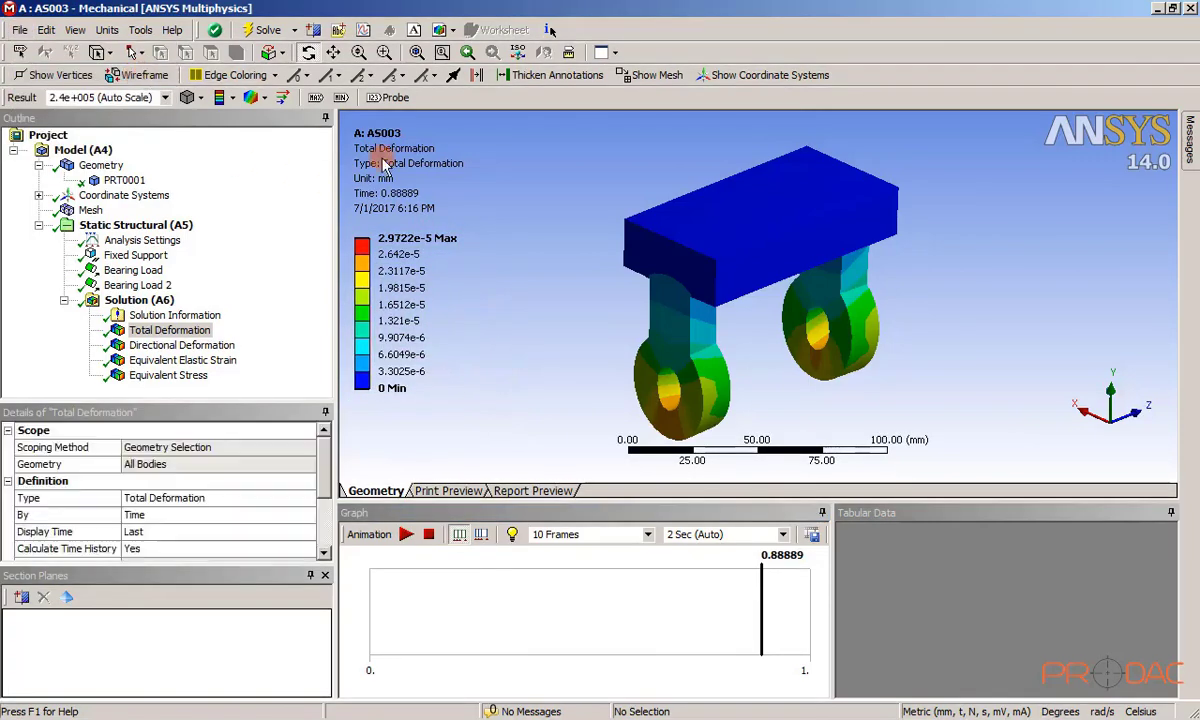